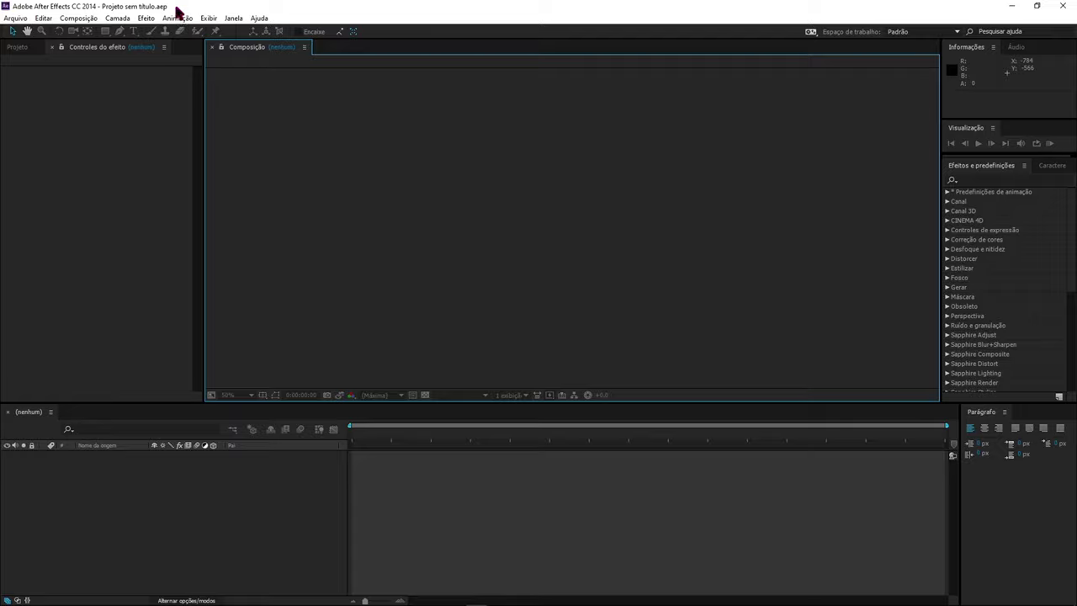
# - Create the 'saber' composition at 1920×1080, 60 fps, entering 0:30 as its duration
pyautogui.click(117, 18)
pyautogui.press('Left')
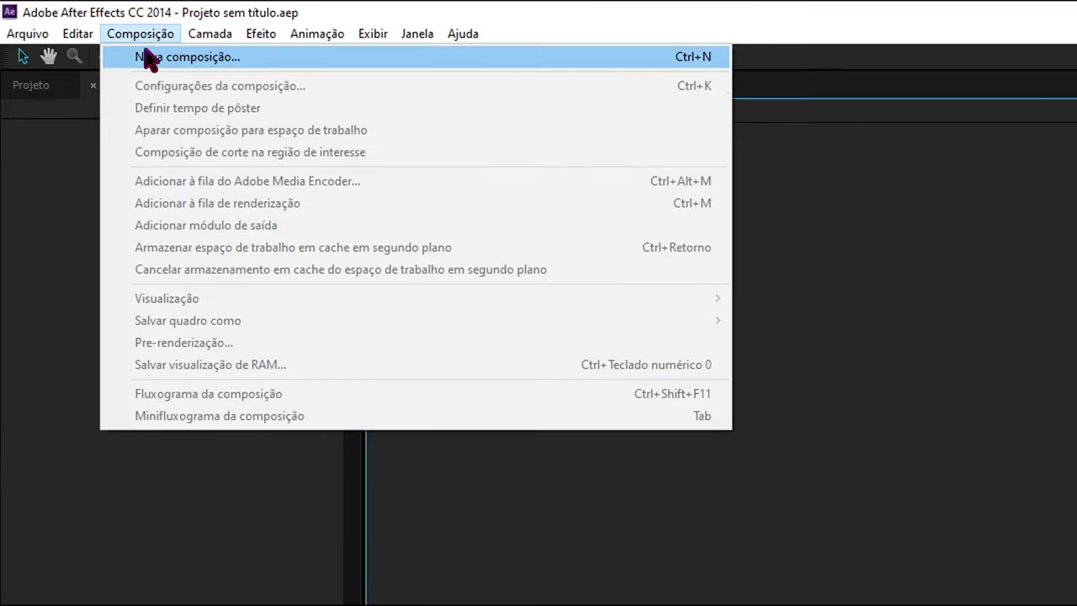
pyautogui.click(148, 57)
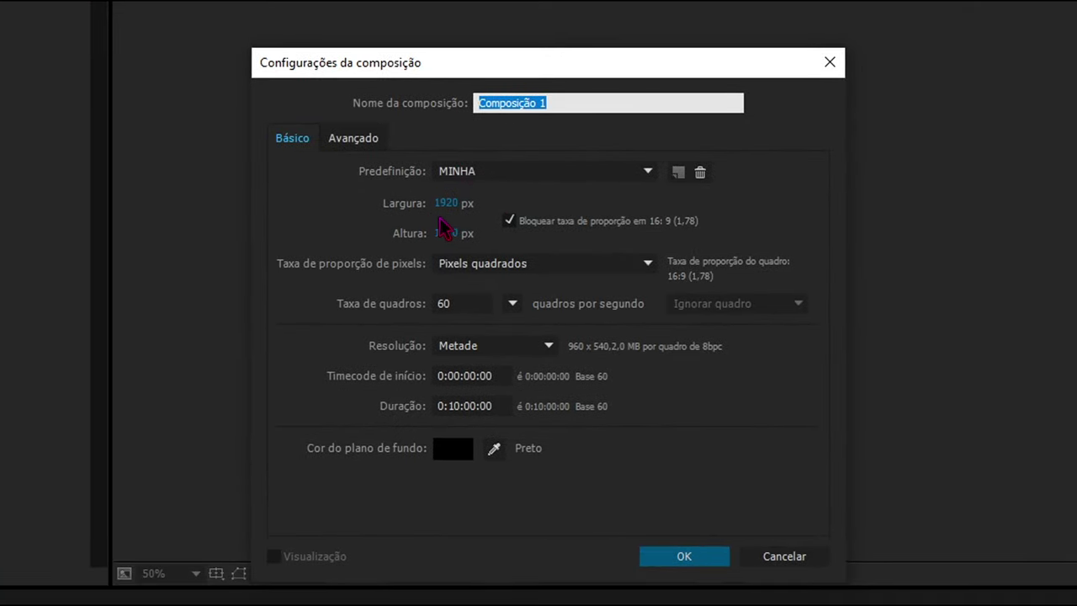
pyautogui.click(582, 103)
pyautogui.hotkey('ctrl', 'a')
pyautogui.write('sa')
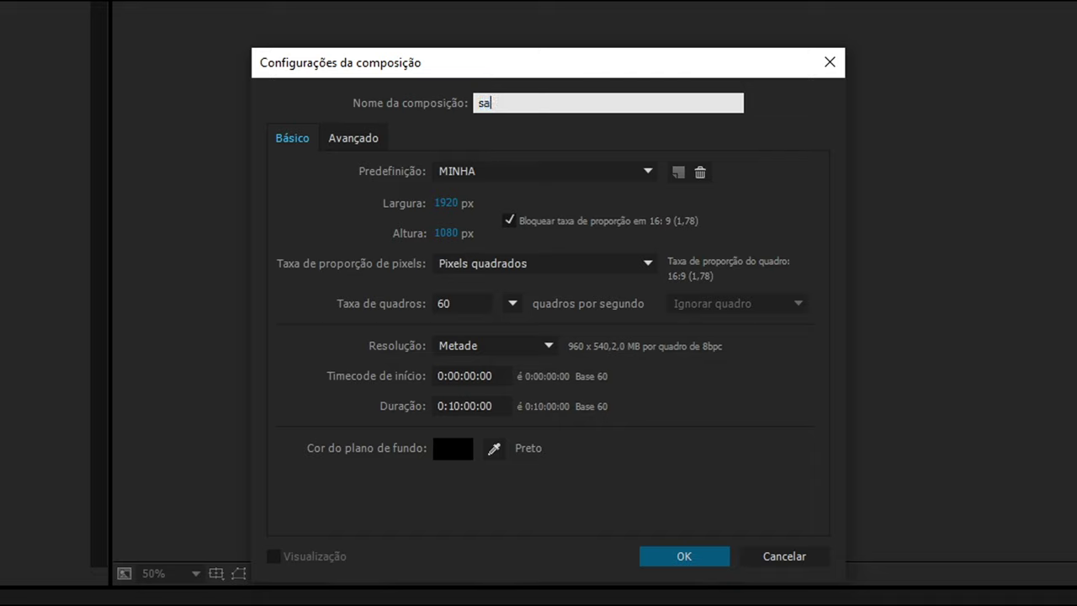
pyautogui.click(678, 551)
pyautogui.click(473, 404)
pyautogui.click(492, 404)
pyautogui.click(453, 405)
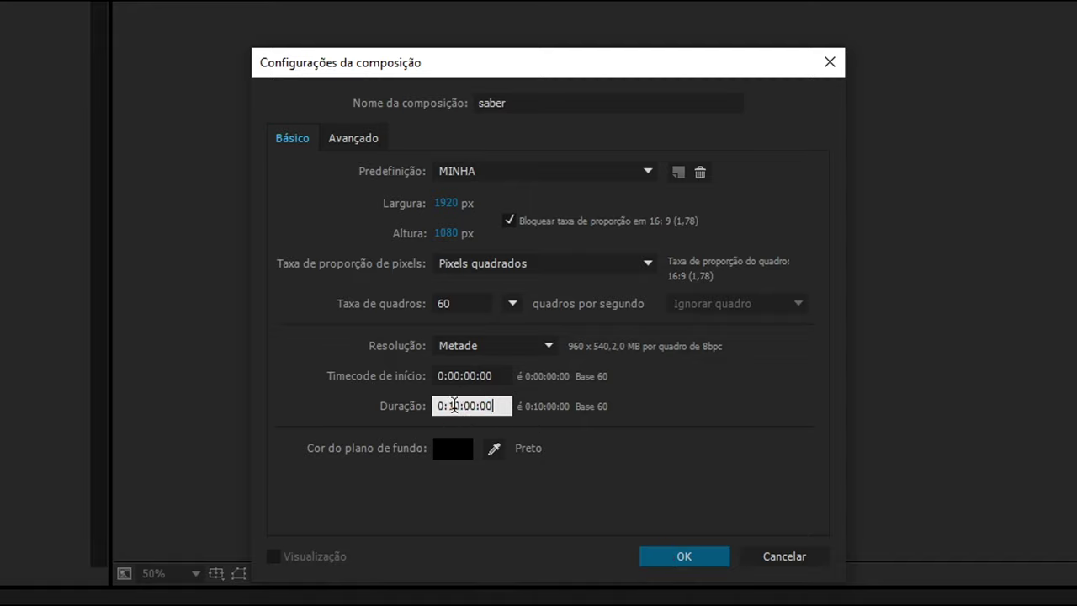
pyautogui.press('BackSpace')
pyautogui.write('0:')
pyautogui.write('3')
pyautogui.write('0:')
pyautogui.click(682, 555)
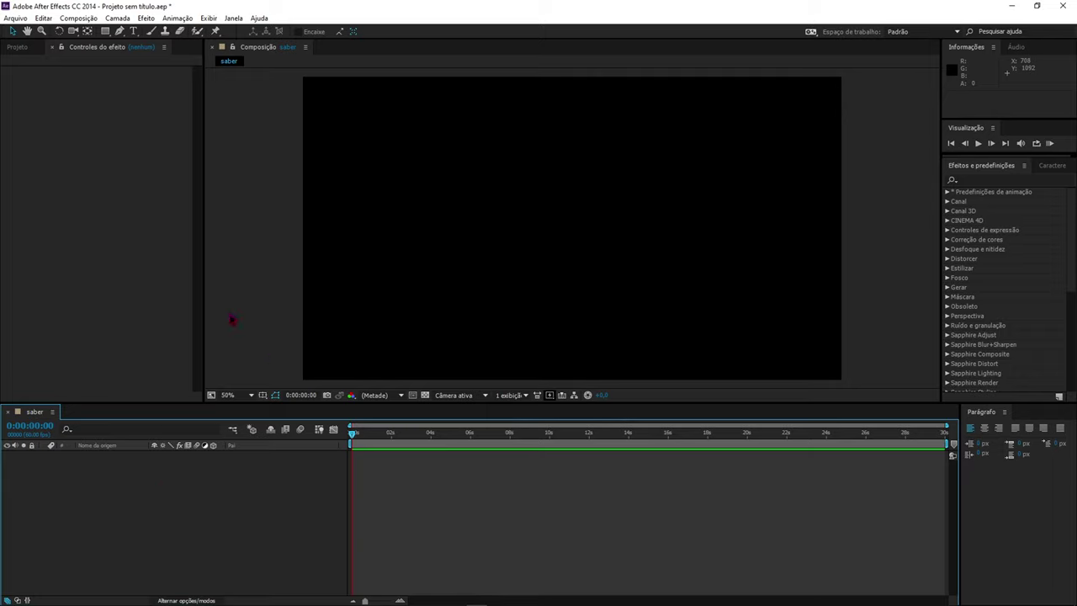
# - Show the Project panel contents and clear its selection
pyautogui.click(17, 47)
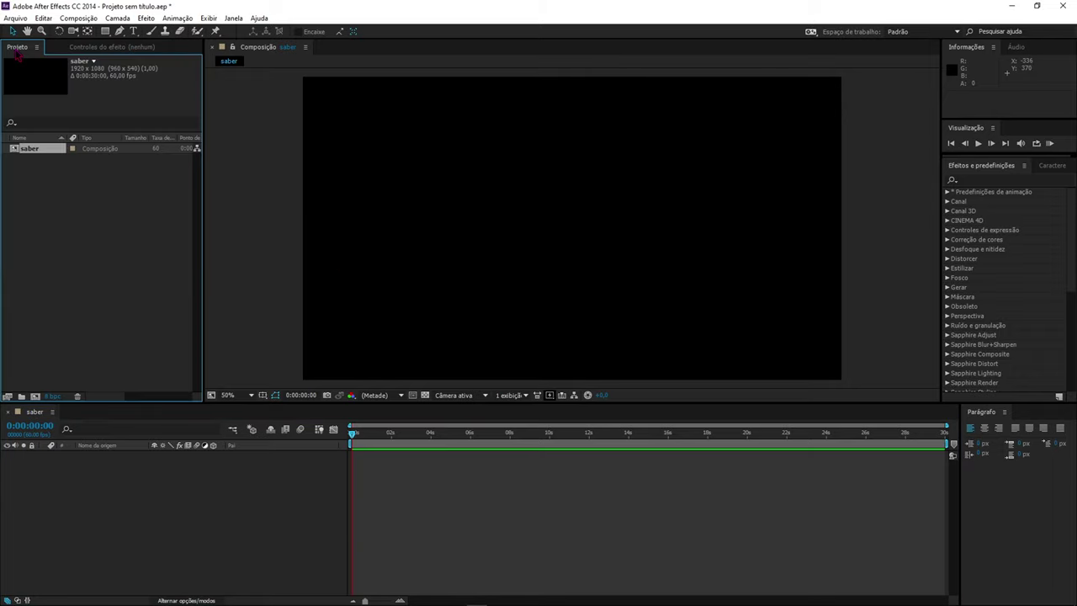
pyautogui.click(49, 239)
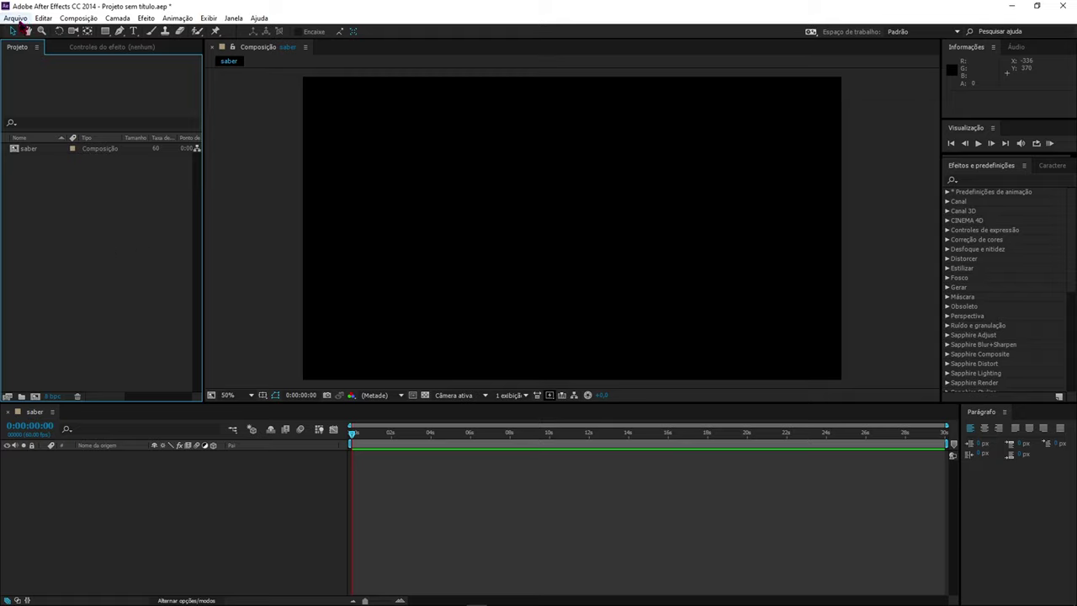
pyautogui.click(79, 18)
pyautogui.click(15, 18)
pyautogui.click(15, 18)
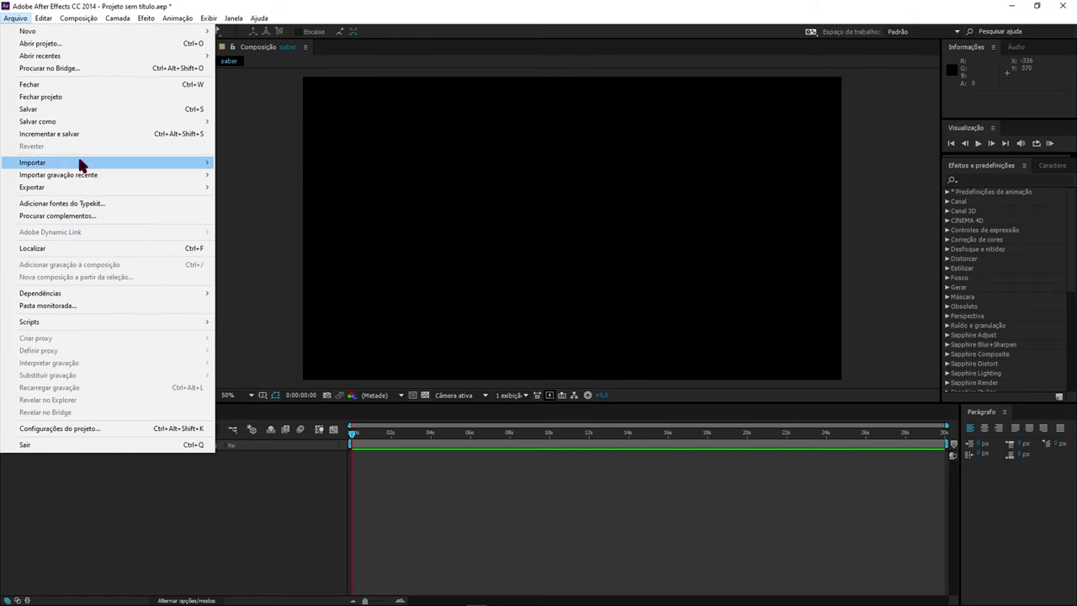
pyautogui.click(243, 229)
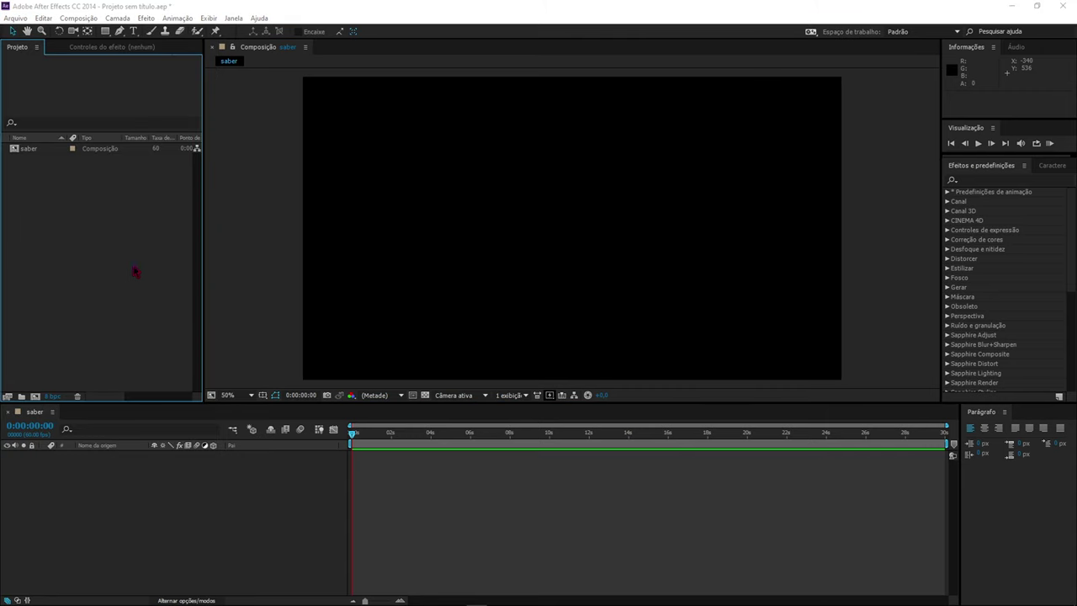
# - Import aweell chato 1.mp4 from the render sony folder into the Project panel
pyautogui.doubleClick(150, 259)
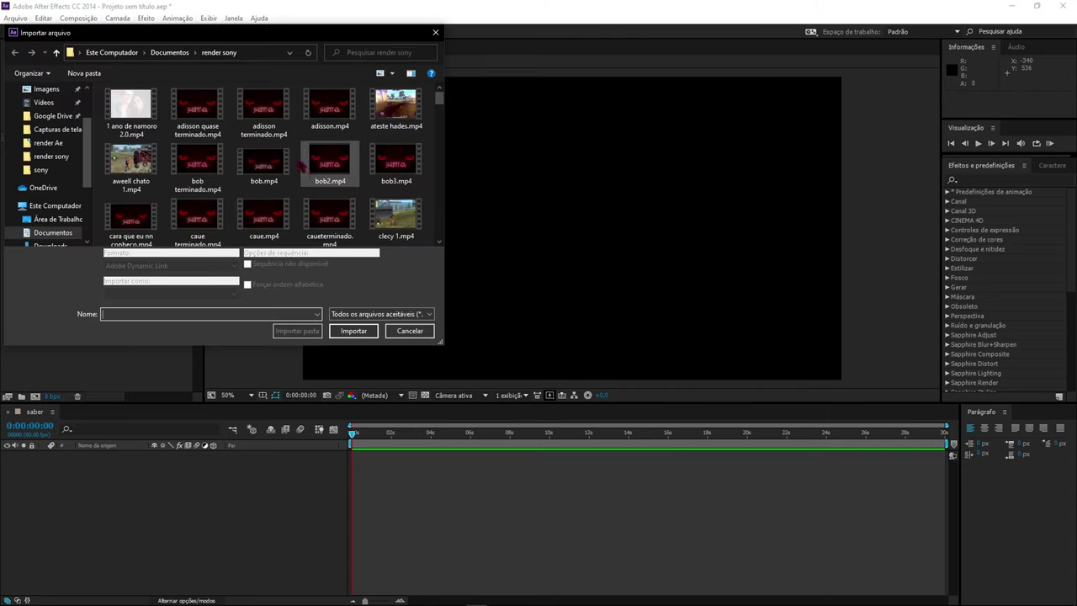
pyautogui.scroll(-3, 229, 148)
pyautogui.scroll(-3, 229, 148)
pyautogui.scroll(-4, 230, 152)
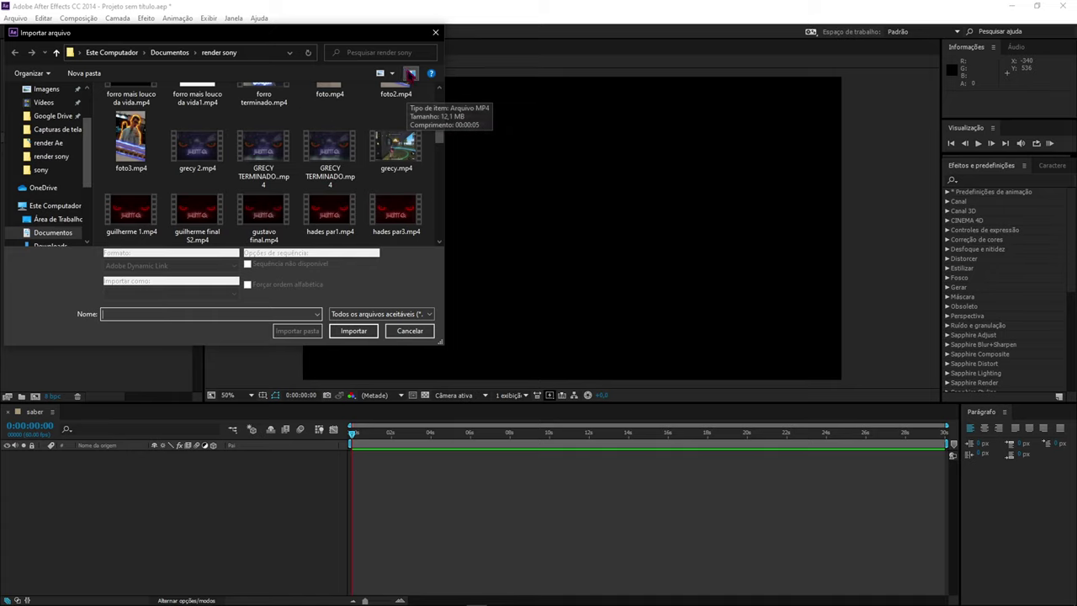
pyautogui.click(435, 32)
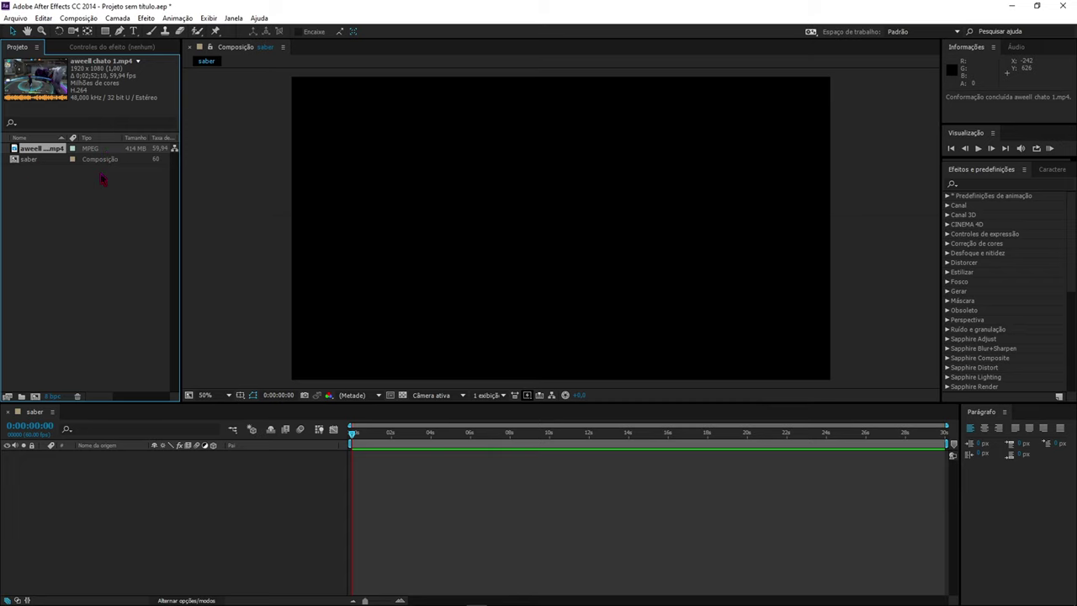
# - Add aweell chato 1.mp4 to the saber timeline as layer 1
pyautogui.hotkey('alt', 'Tab')
pyautogui.press('Tab')
pyautogui.hotkey('alt', 'Tab')
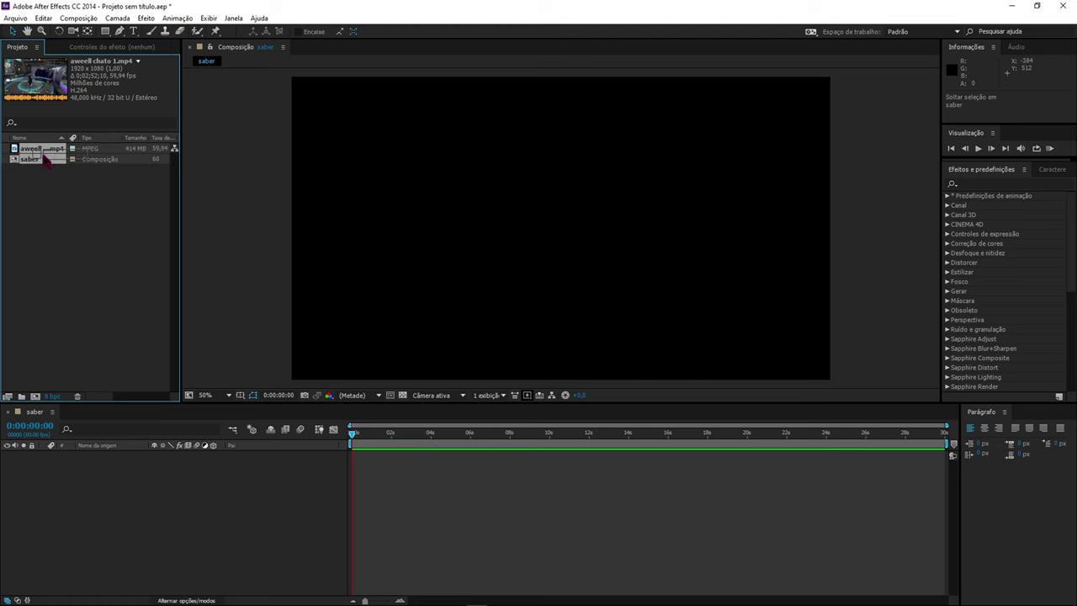
pyautogui.moveTo(25, 157); pyautogui.dragTo(170, 454)
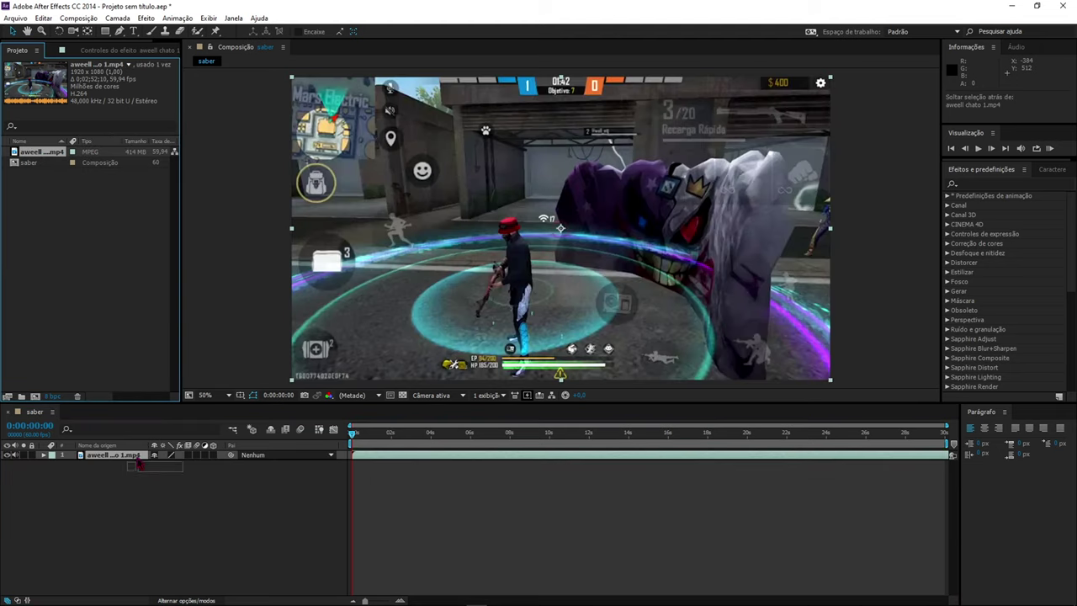
pyautogui.moveTo(37, 151); pyautogui.dragTo(50, 153)
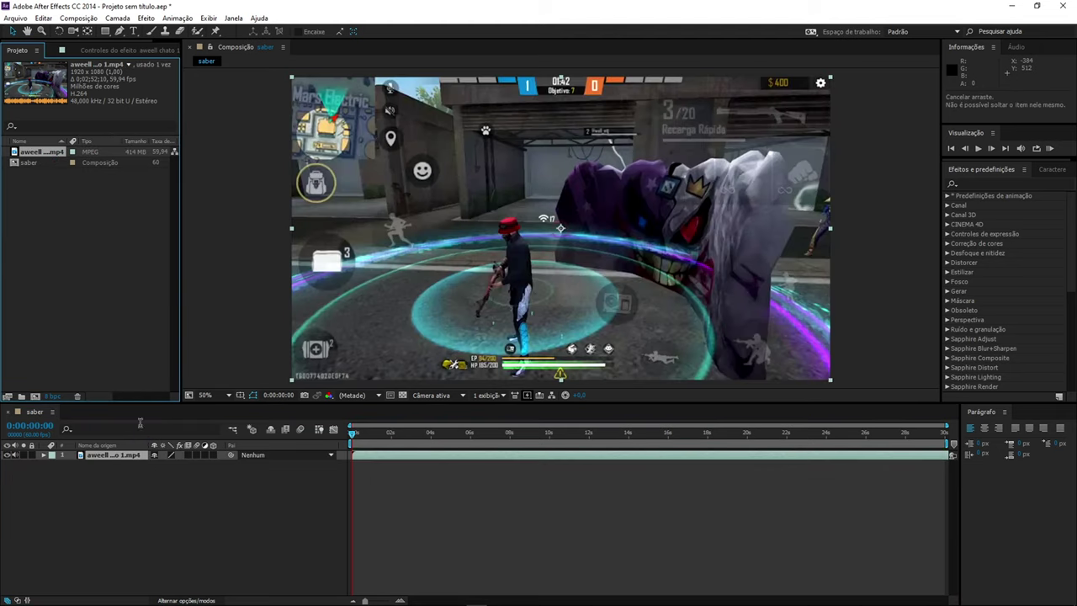
pyautogui.click(192, 487)
pyautogui.click(118, 455)
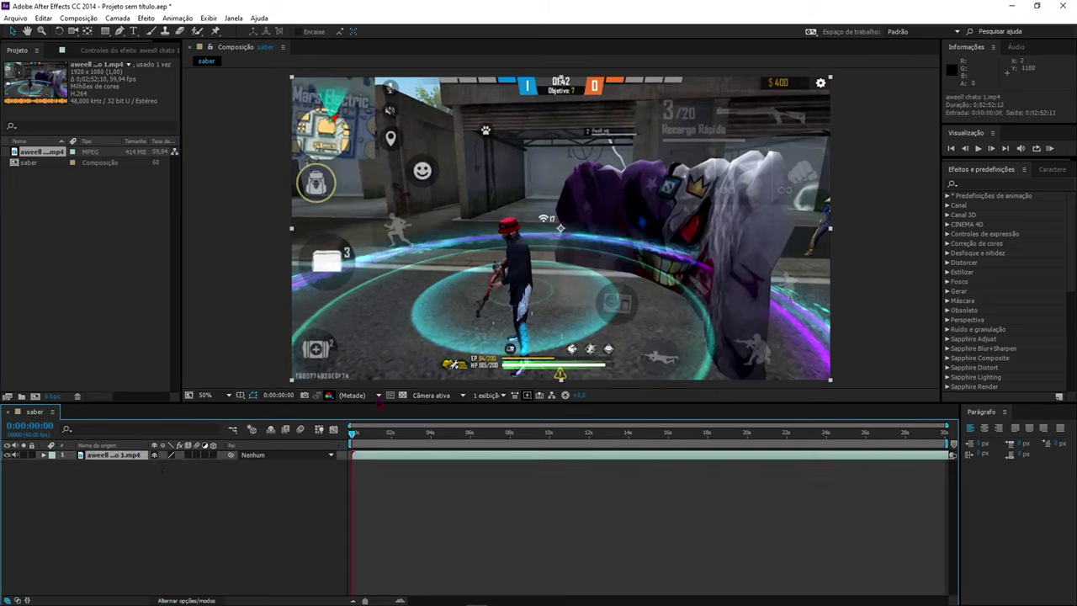
# - Preview the gameplay footage, scrubbing between about 0:00:04:43 and 0:00:07:28
pyautogui.press('space')
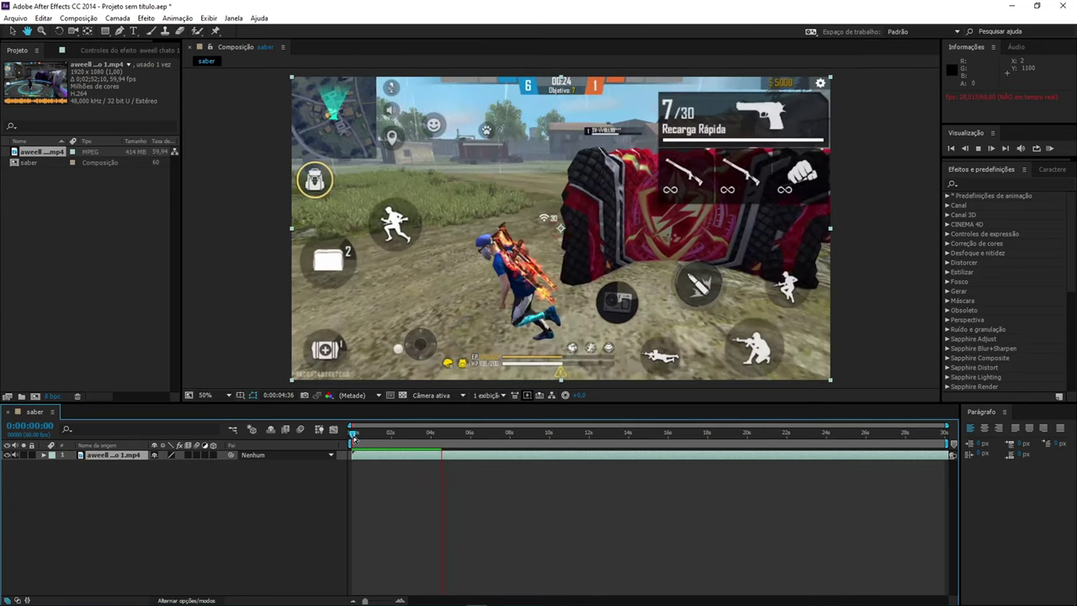
pyautogui.moveTo(353, 437); pyautogui.dragTo(465, 439)
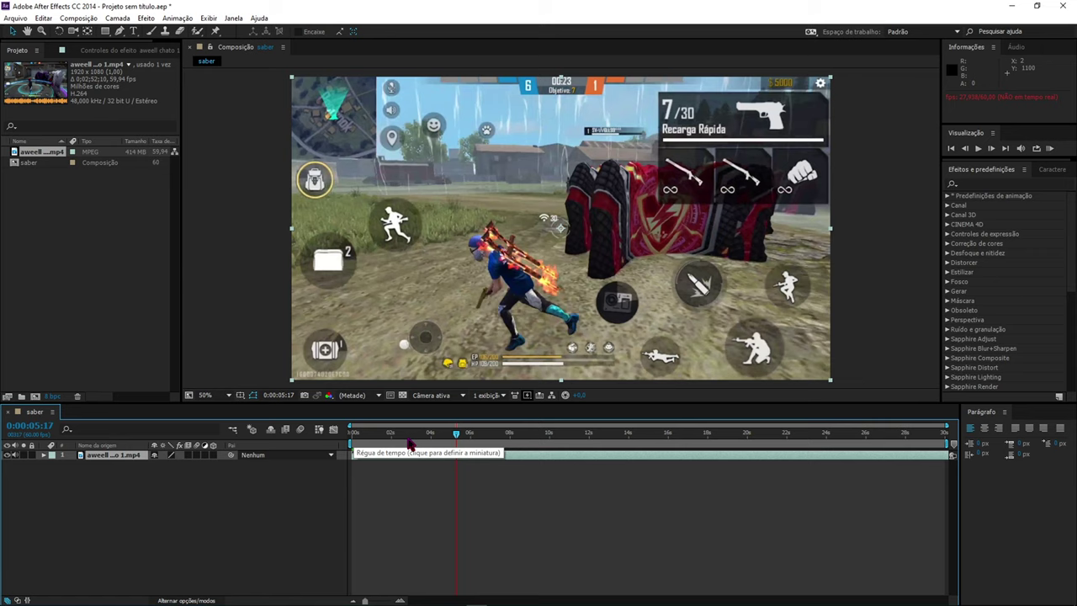
pyautogui.press('space')
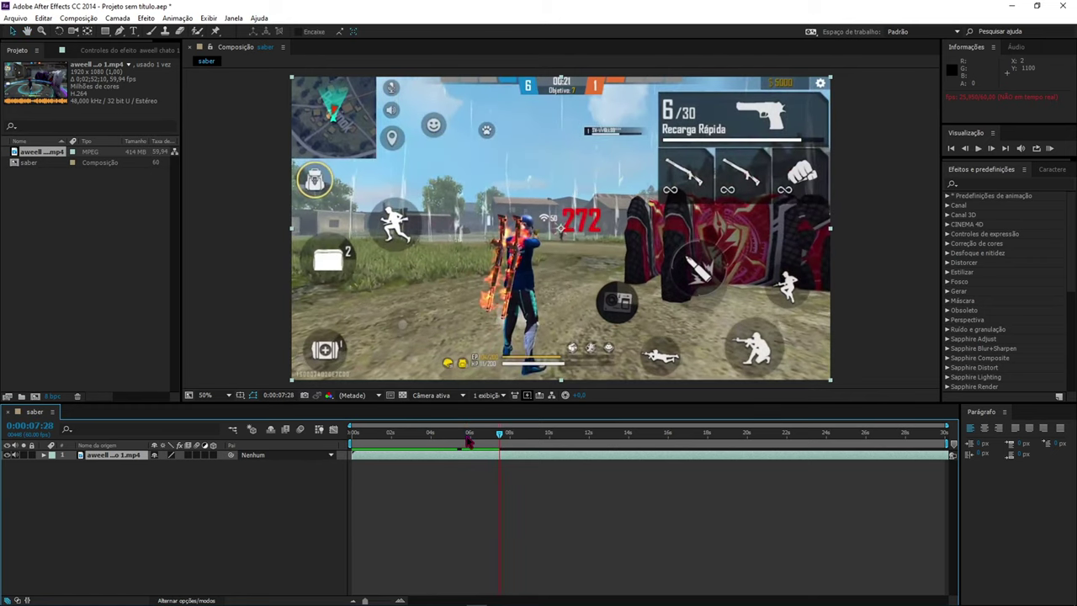
pyautogui.click(496, 433)
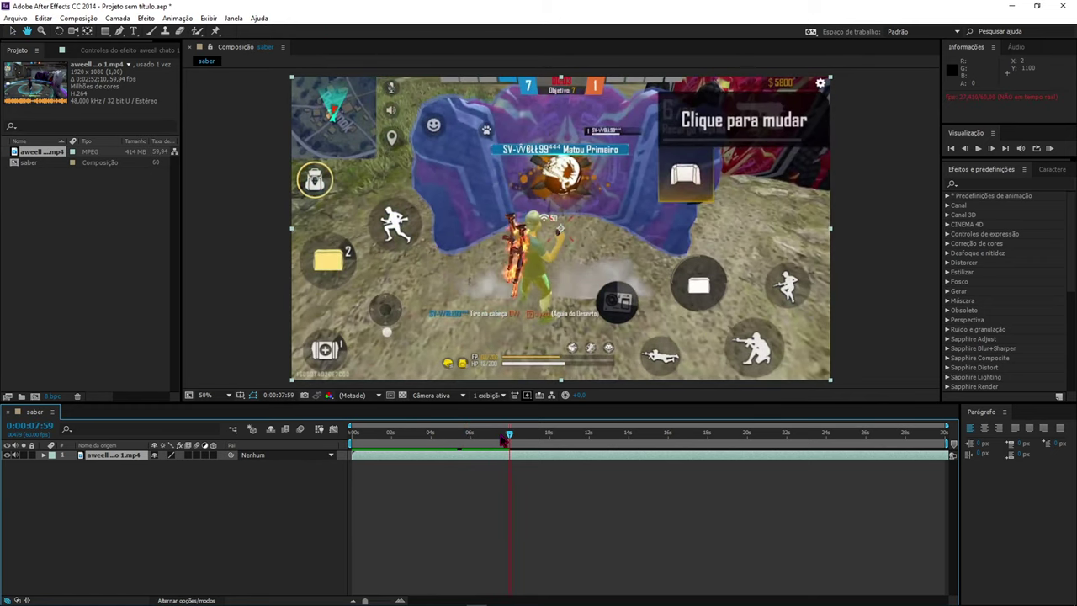
pyautogui.press('space')
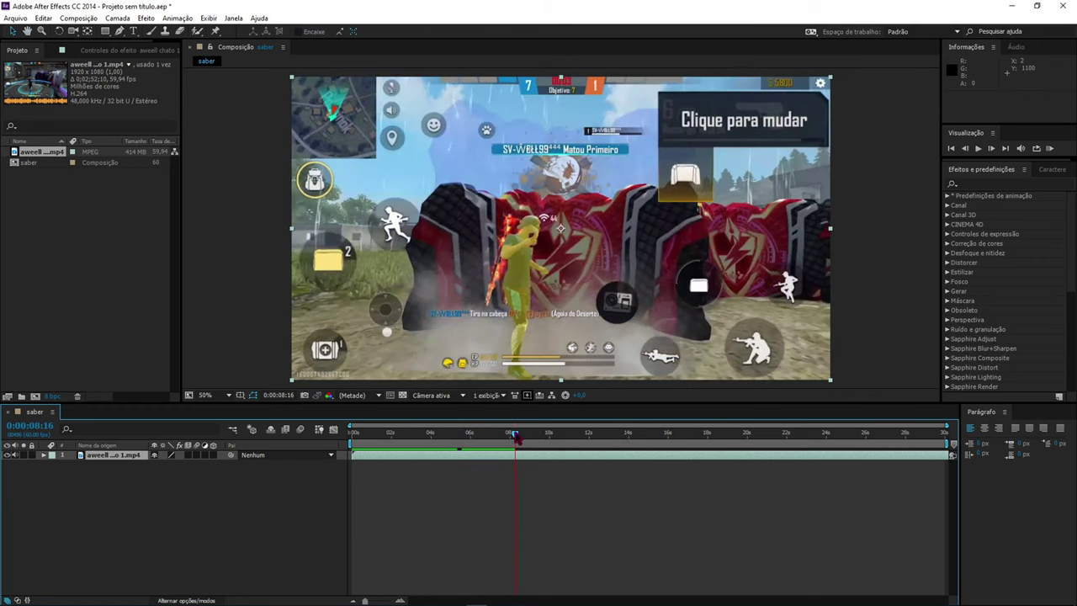
pyautogui.press('space')
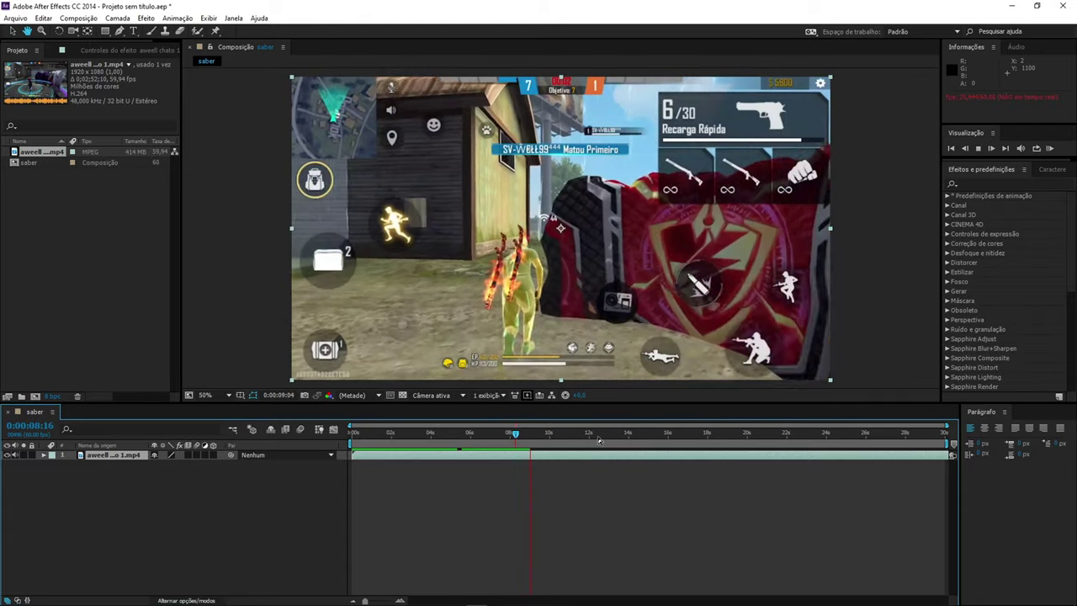
pyautogui.moveTo(598, 440); pyautogui.dragTo(351, 447)
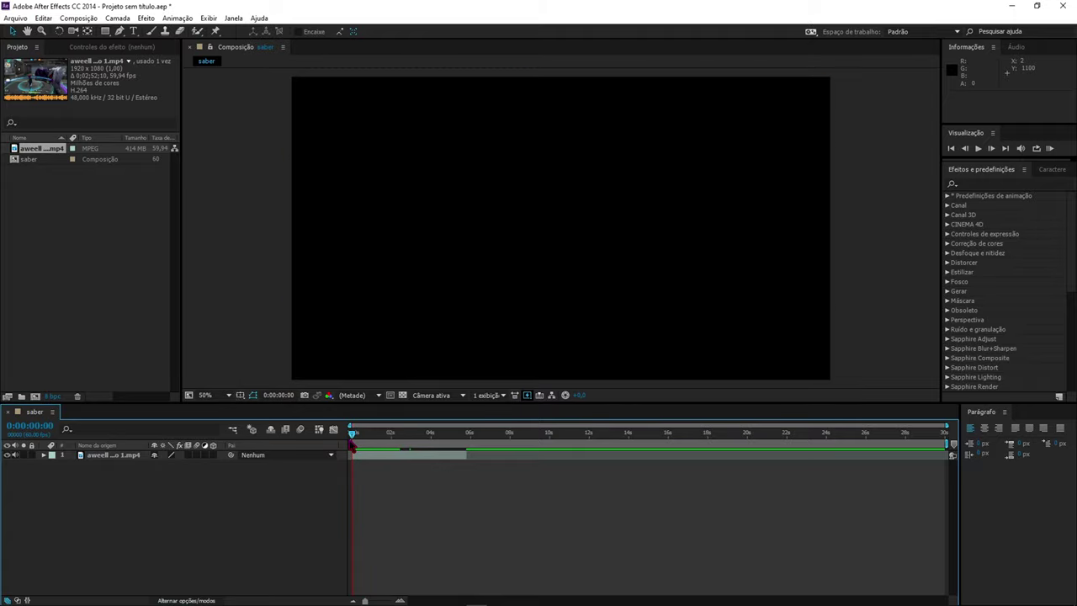
# - Preview the clip, zoom the time ruler, and park the current time at 0:00:00:54
pyautogui.press('space')
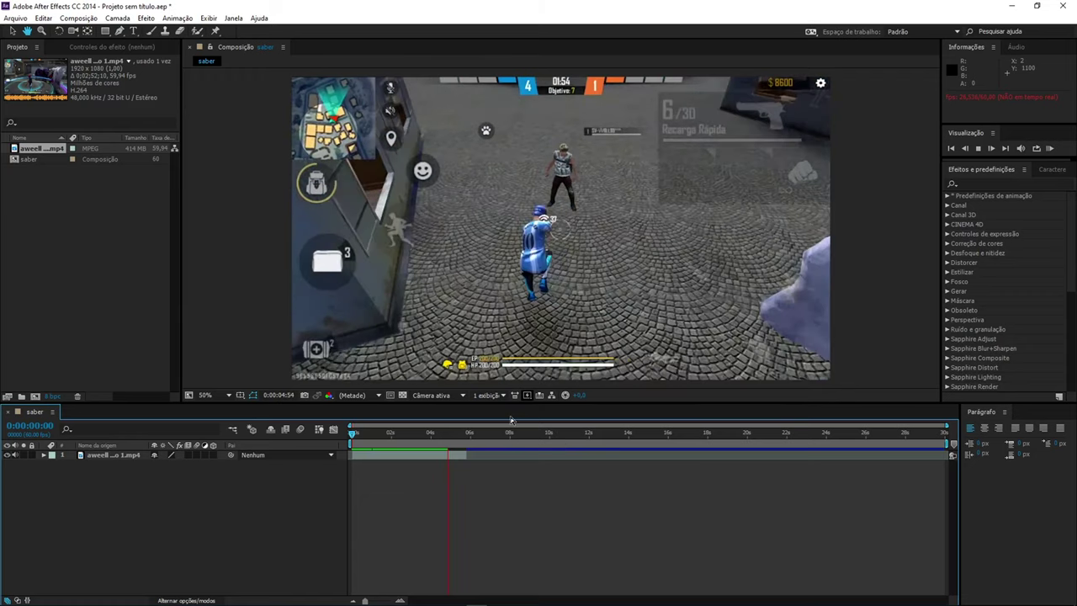
pyautogui.press('space')
pyautogui.moveTo(467, 434); pyautogui.dragTo(430, 434)
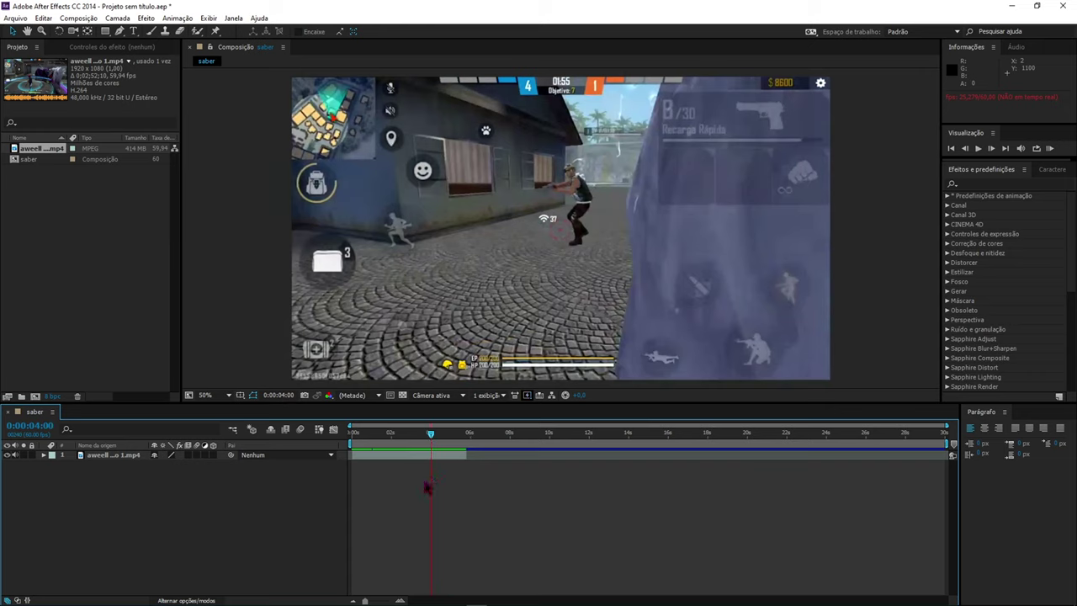
pyautogui.scroll(2, 428, 488)
pyautogui.scroll(2, 426, 488)
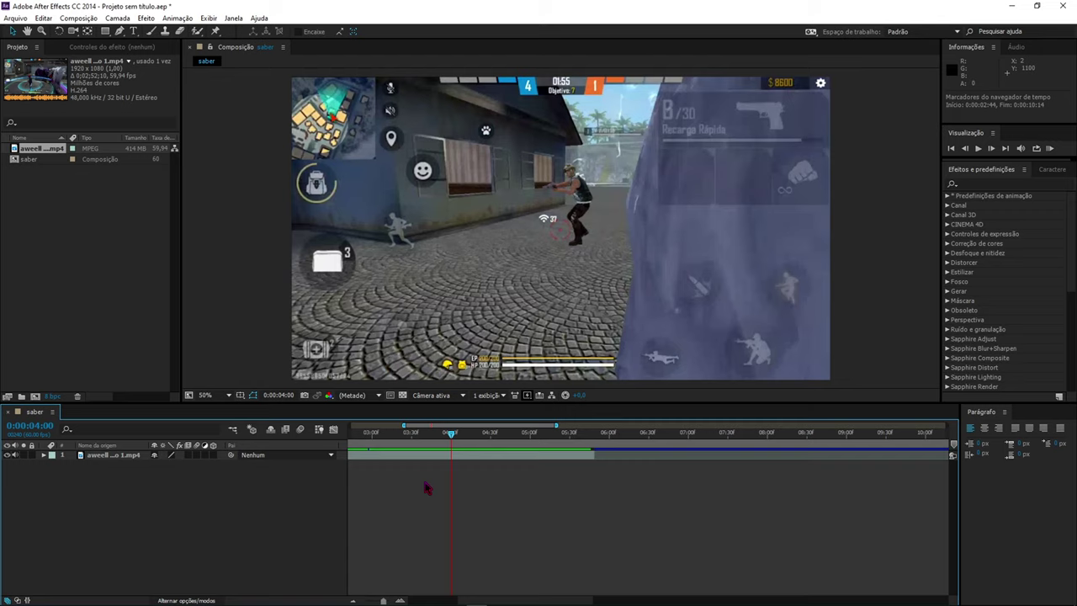
pyautogui.scroll(2, 426, 488)
pyautogui.scroll(2, 487, 600)
pyautogui.scroll(-2, 486, 598)
pyautogui.scroll(-2, 493, 572)
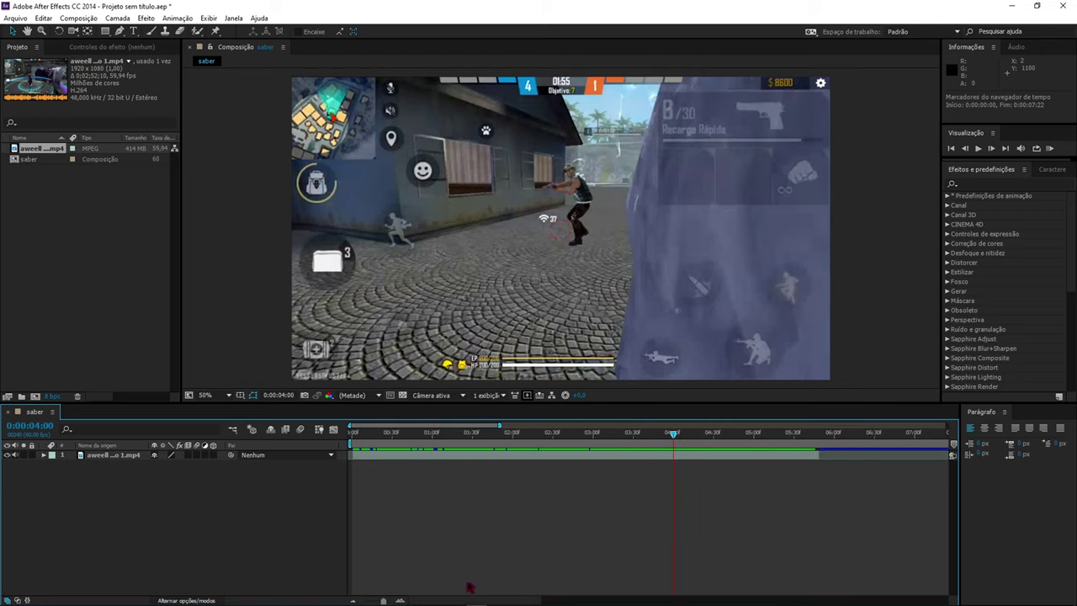
pyautogui.moveTo(674, 434)
pyautogui.mouseDown()
pyautogui.moveTo(621, 443)
pyautogui.moveTo(427, 434)
pyautogui.mouseUp()
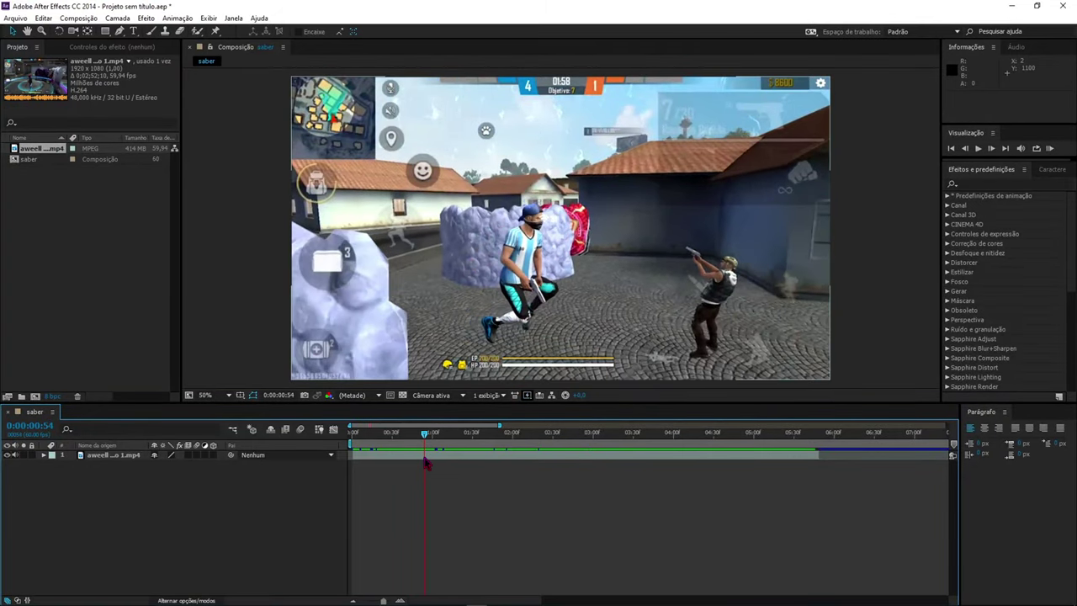
pyautogui.click(426, 455)
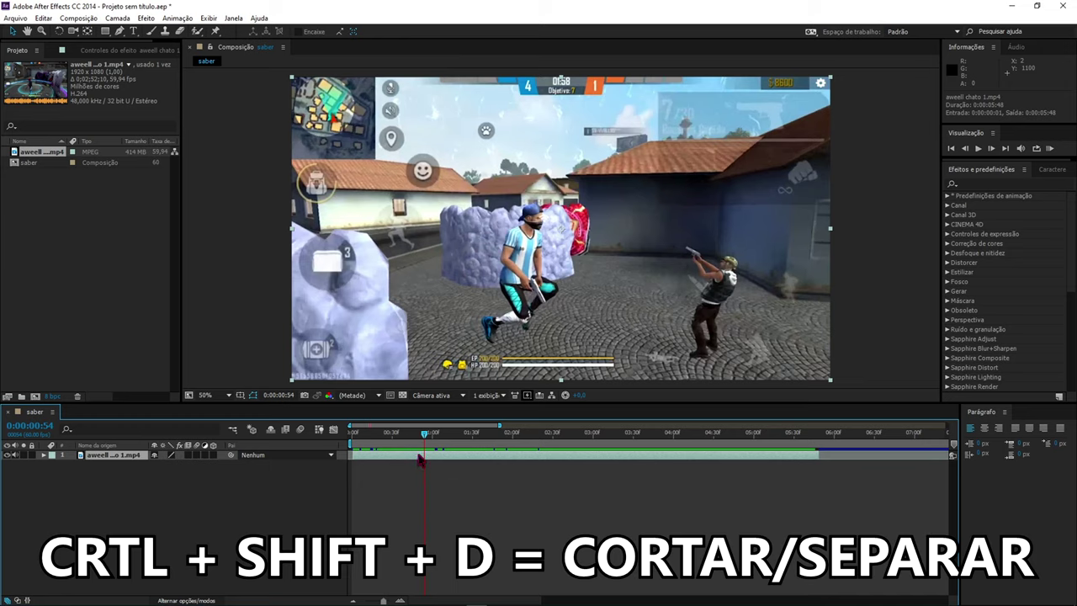
pyautogui.hotkey('ctrl', 'shift', 'd')
pyautogui.click(426, 464)
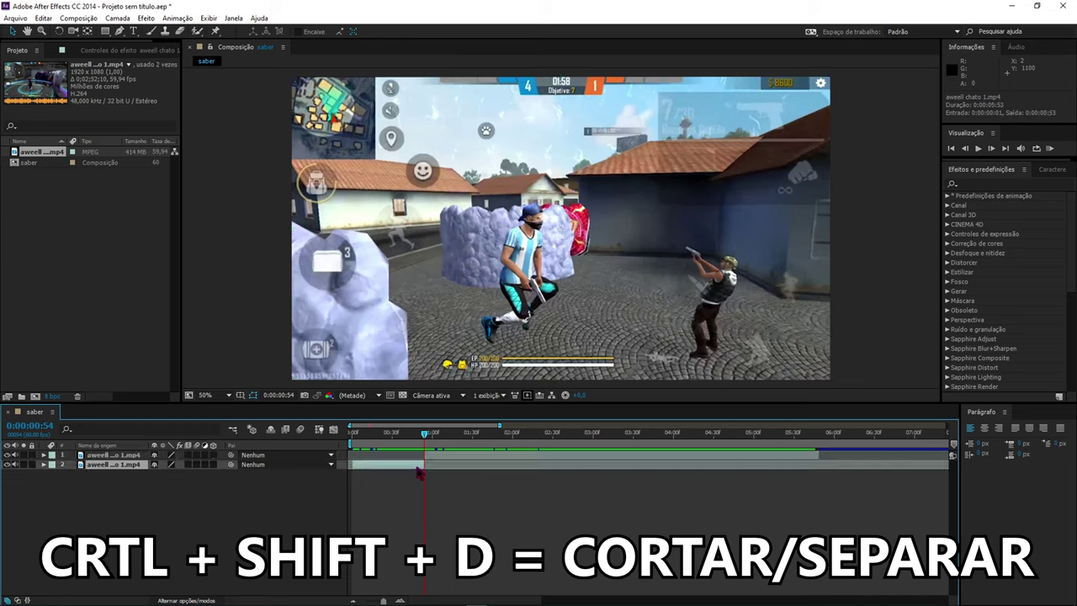
pyautogui.press('=')
pyautogui.press('=')
pyautogui.press('=')
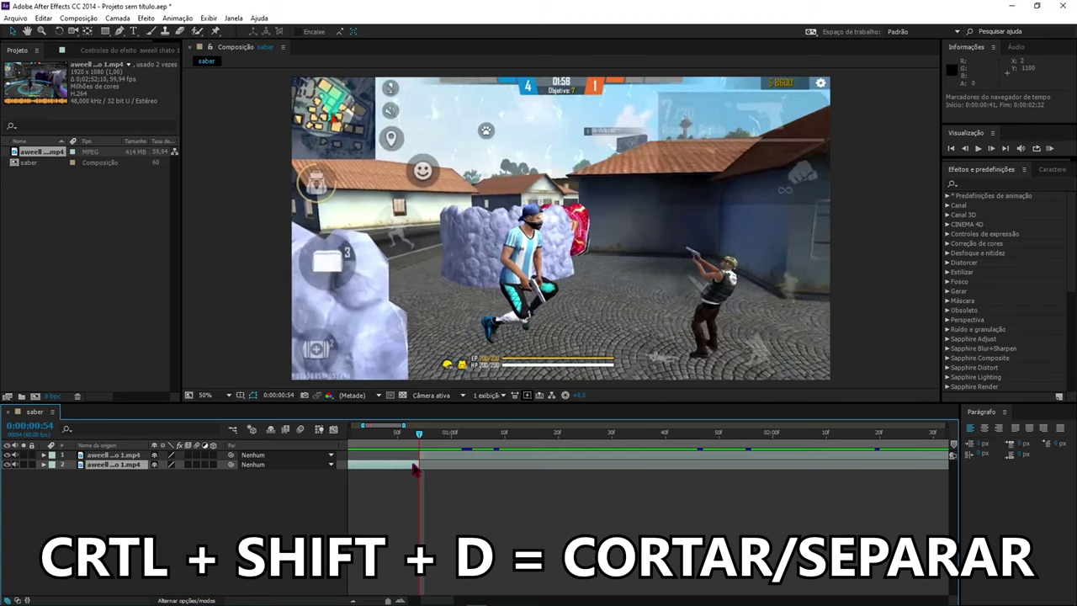
pyautogui.click(431, 455)
pyautogui.click(404, 465)
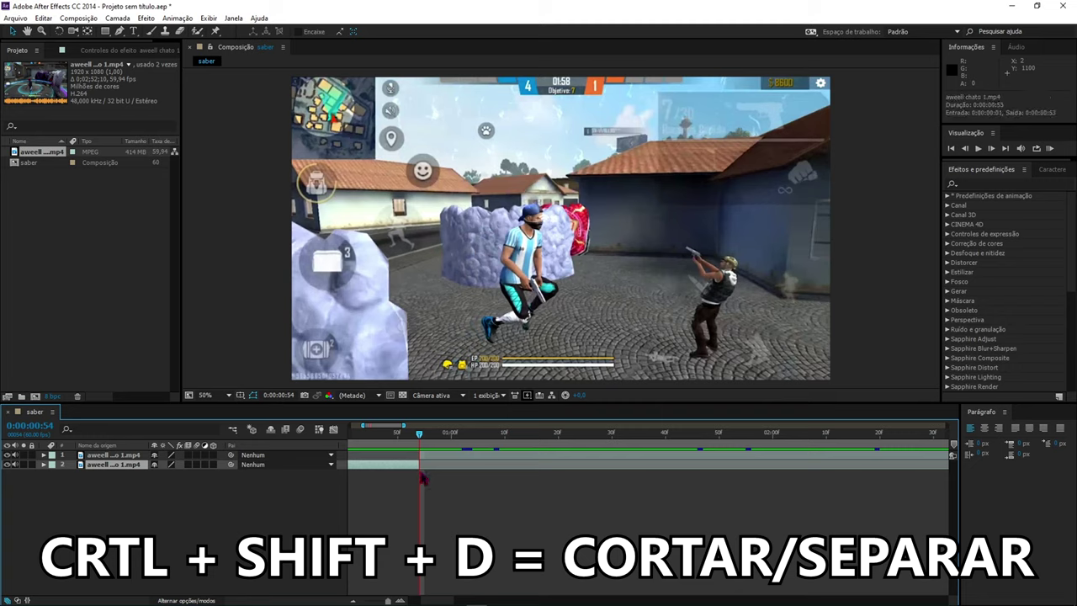
pyautogui.press('-')
pyautogui.hscroll(-2, 429, 598)
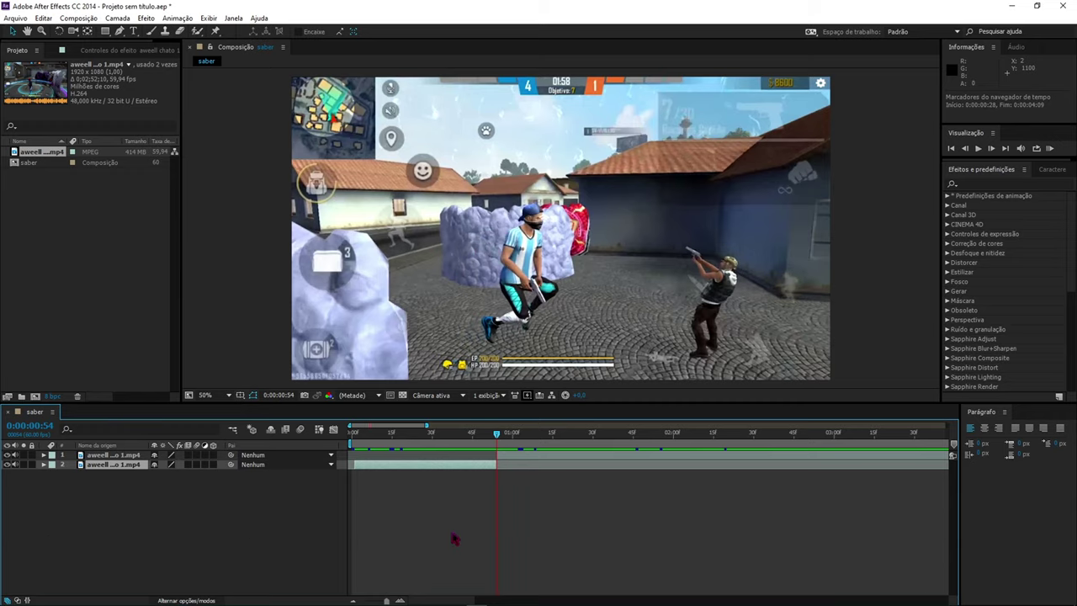
pyautogui.click(503, 455)
pyautogui.click(493, 464)
pyautogui.click(502, 448)
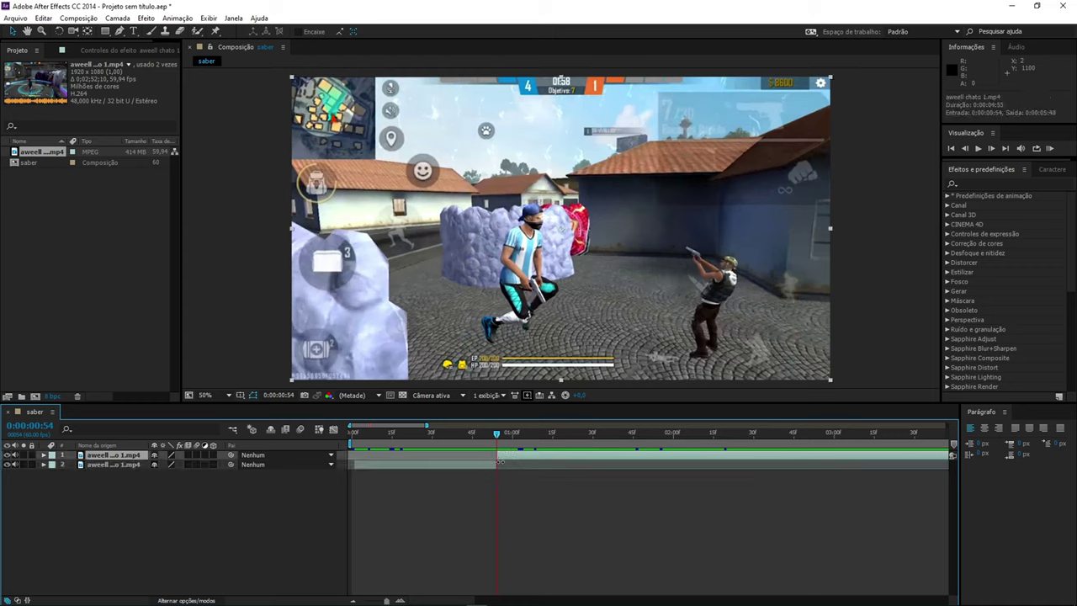
pyautogui.scroll(3, 500, 462)
pyautogui.scroll(2, 479, 454)
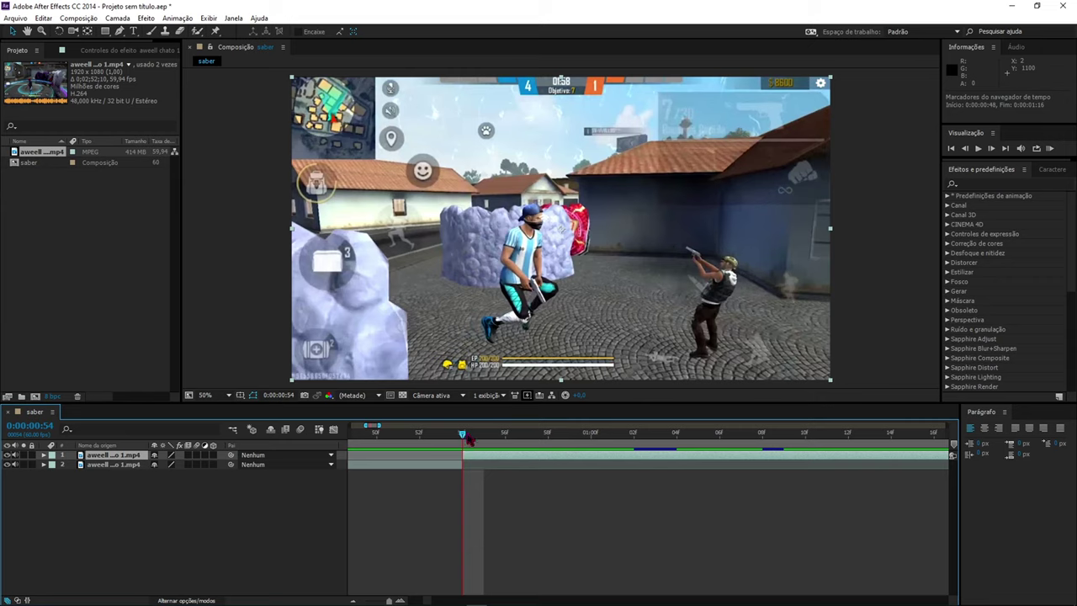
pyautogui.click(476, 438)
pyautogui.click(465, 437)
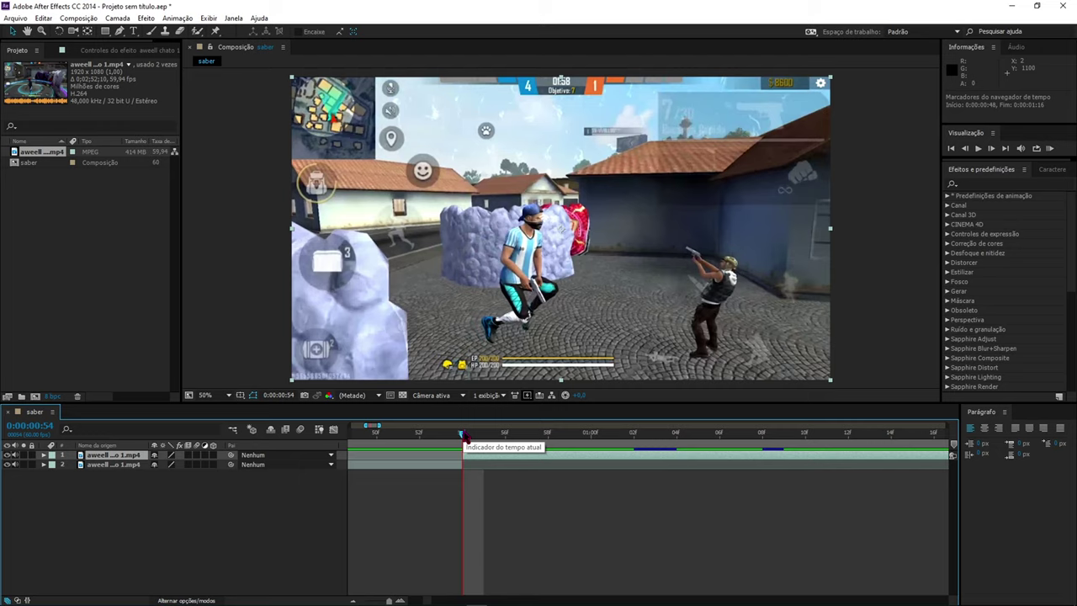
pyautogui.press('pagedown')
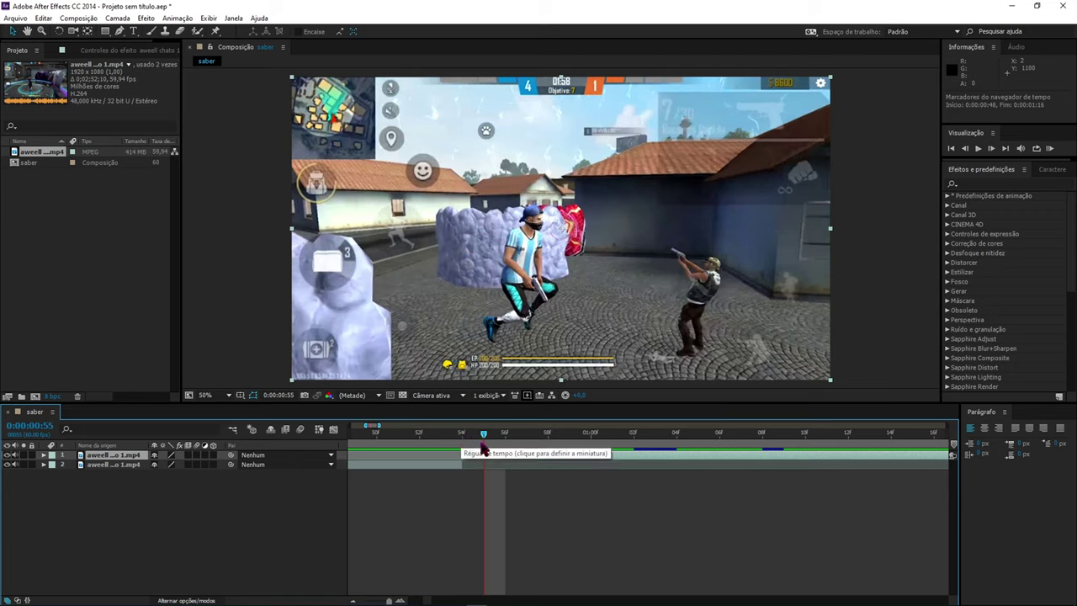
# - Split out the one-frame piece at 0:00:00:54 and freeze it with Tempo > Congelar quadro
pyautogui.click(485, 456)
pyautogui.hotkey('ctrl', 'shift', 'd')
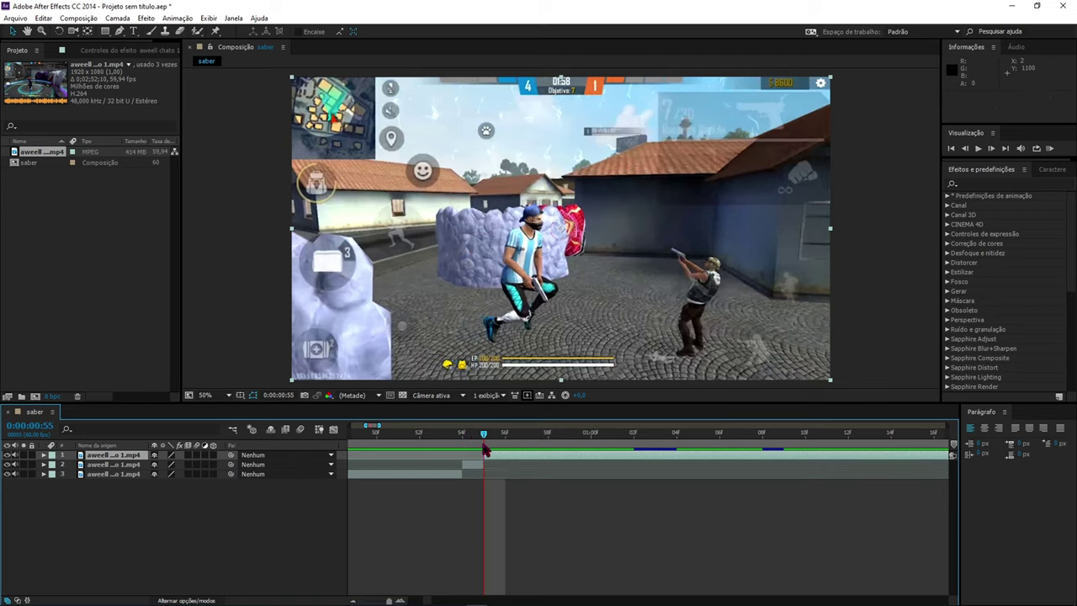
pyautogui.click(462, 464)
pyautogui.moveTo(485, 434); pyautogui.dragTo(482, 446)
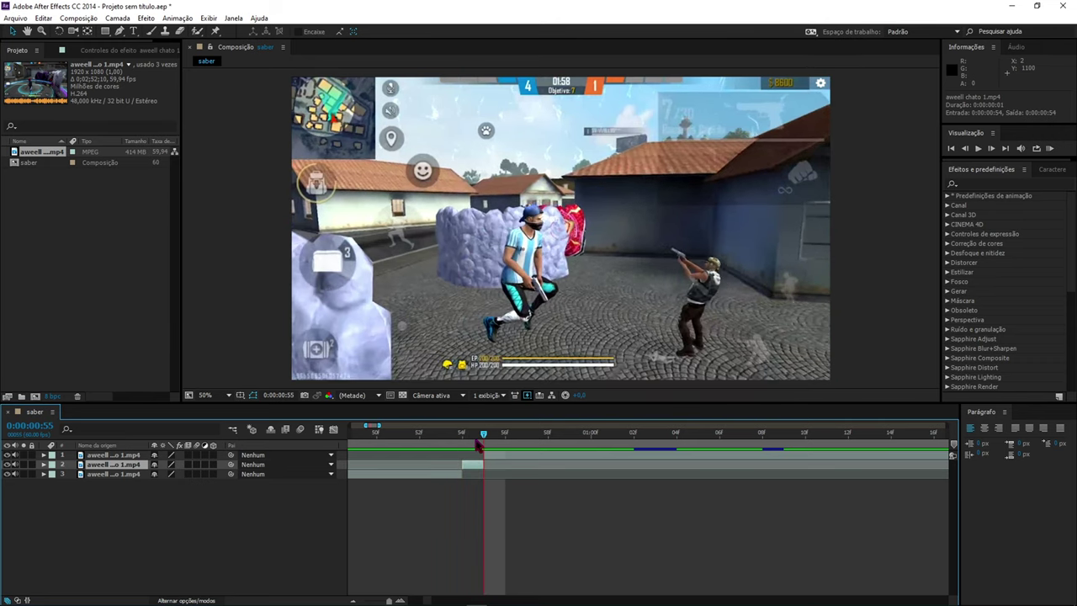
pyautogui.press('pageup')
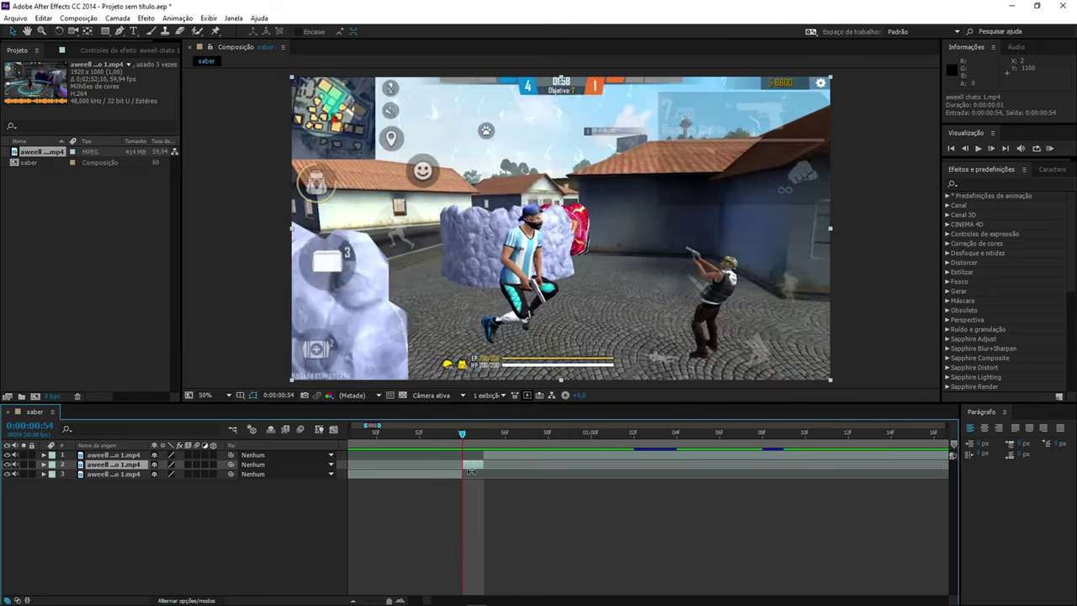
pyautogui.rightClick(471, 472)
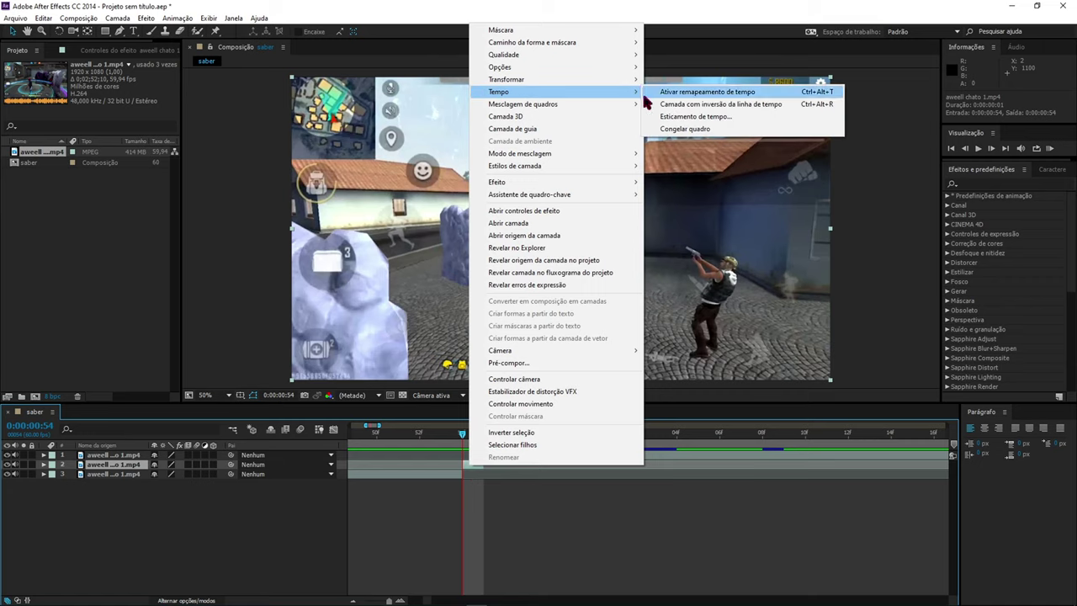
pyautogui.click(665, 128)
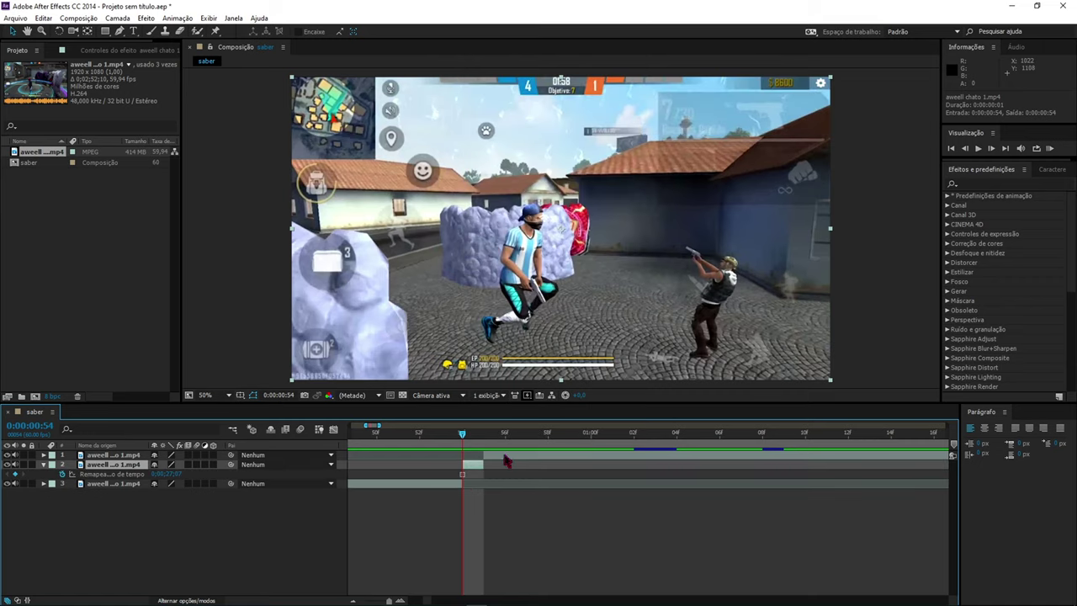
# - Push the later gameplay piece to about 3 s and stretch the frozen frame to hold two seconds
pyautogui.moveTo(495, 456); pyautogui.dragTo(654, 461)
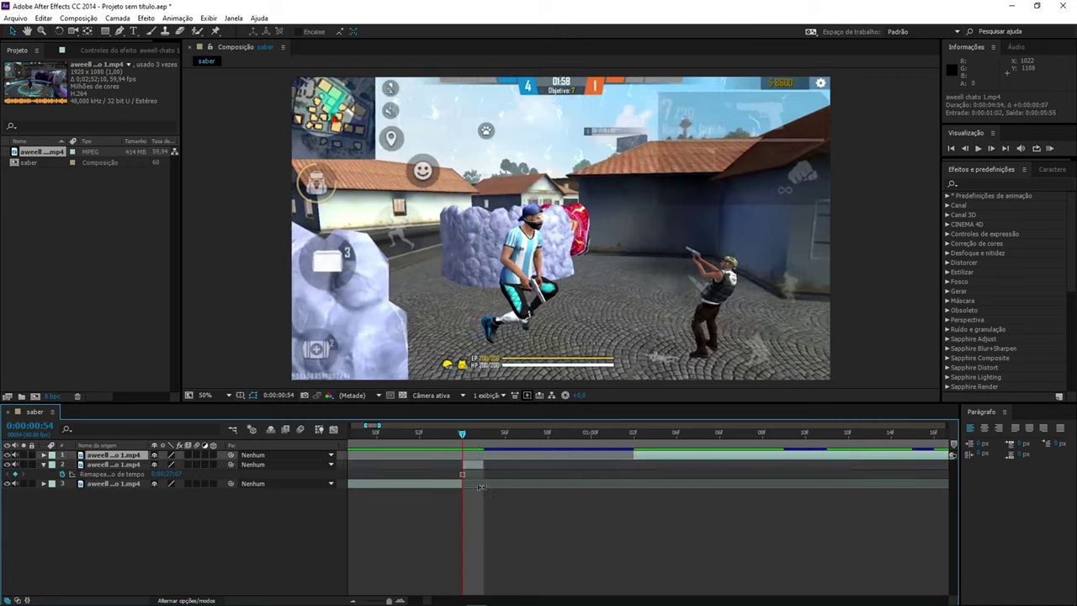
pyautogui.scroll(-5, 483, 507)
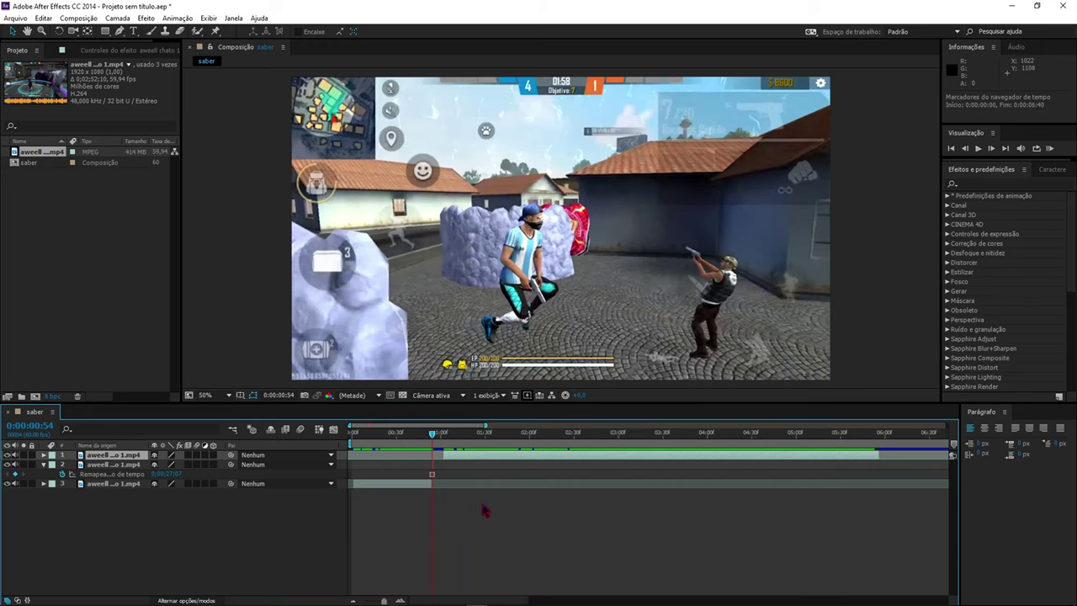
pyautogui.moveTo(397, 435); pyautogui.dragTo(499, 439)
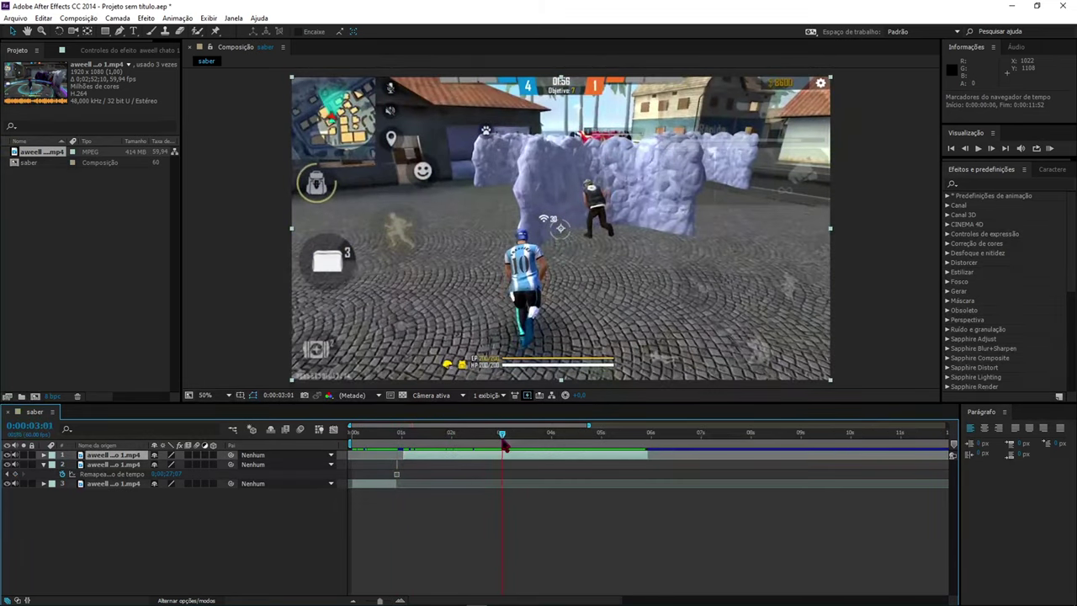
pyautogui.moveTo(446, 459); pyautogui.dragTo(547, 461)
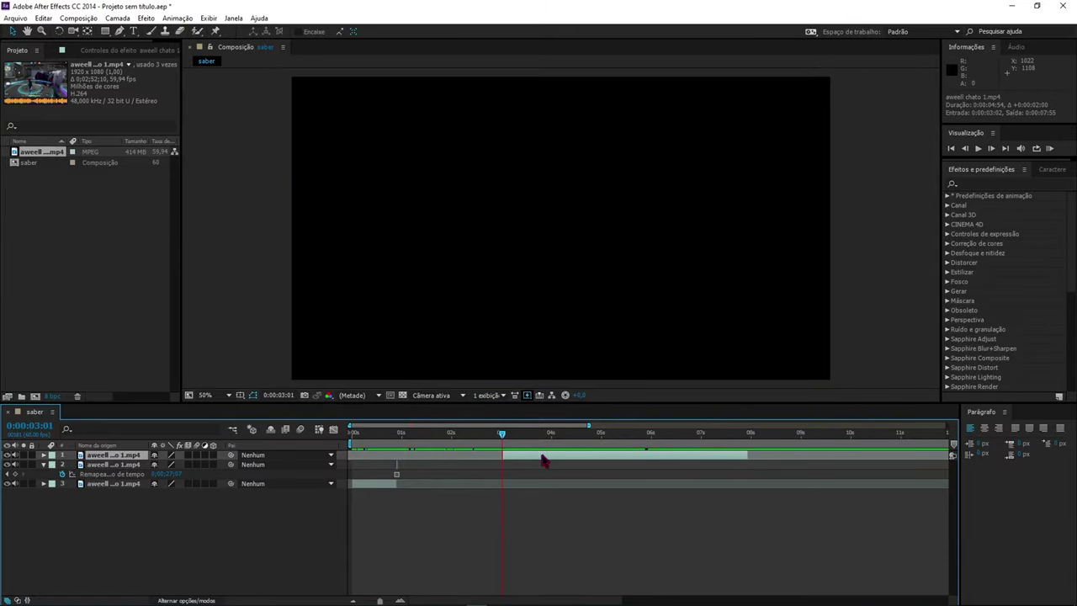
pyautogui.click(399, 463)
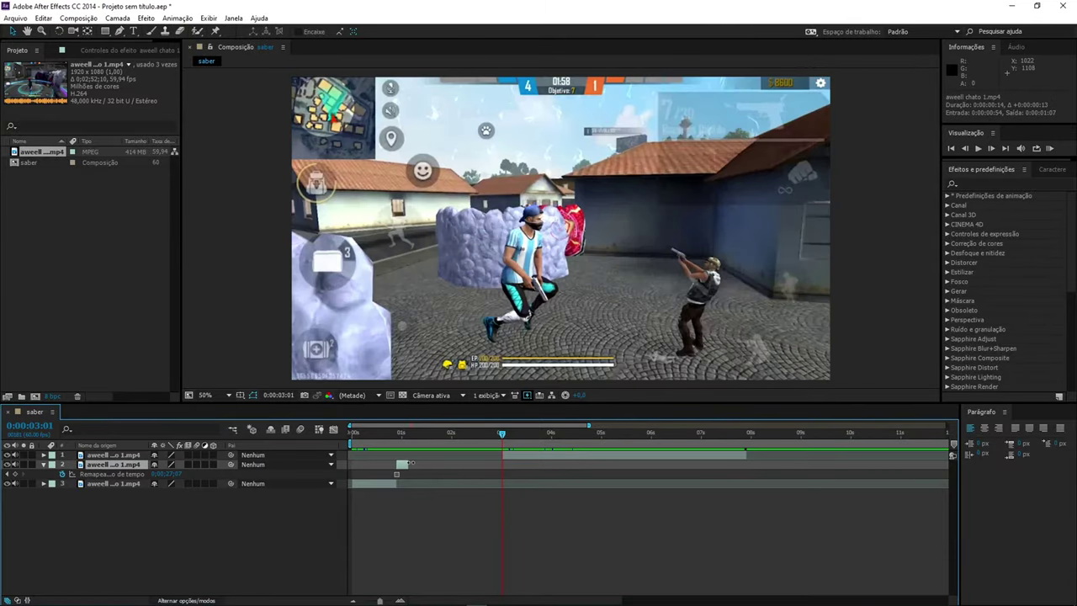
pyautogui.moveTo(444, 463); pyautogui.dragTo(498, 463)
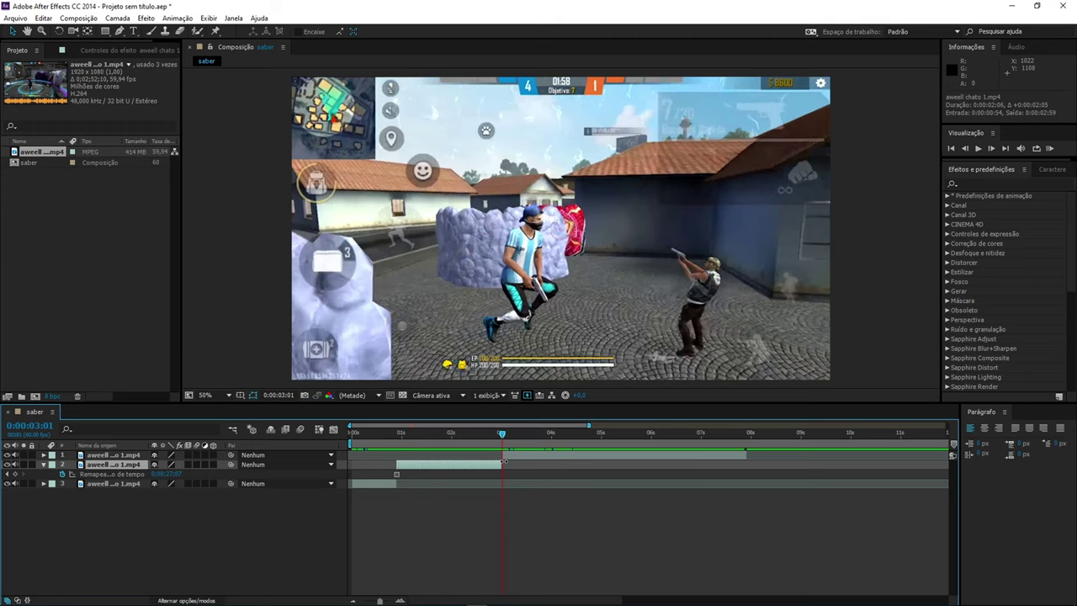
# - Preview the freeze edit and shift the later gameplay piece 25 frames later
pyautogui.click(397, 455)
pyautogui.moveTo(513, 434); pyautogui.dragTo(380, 434)
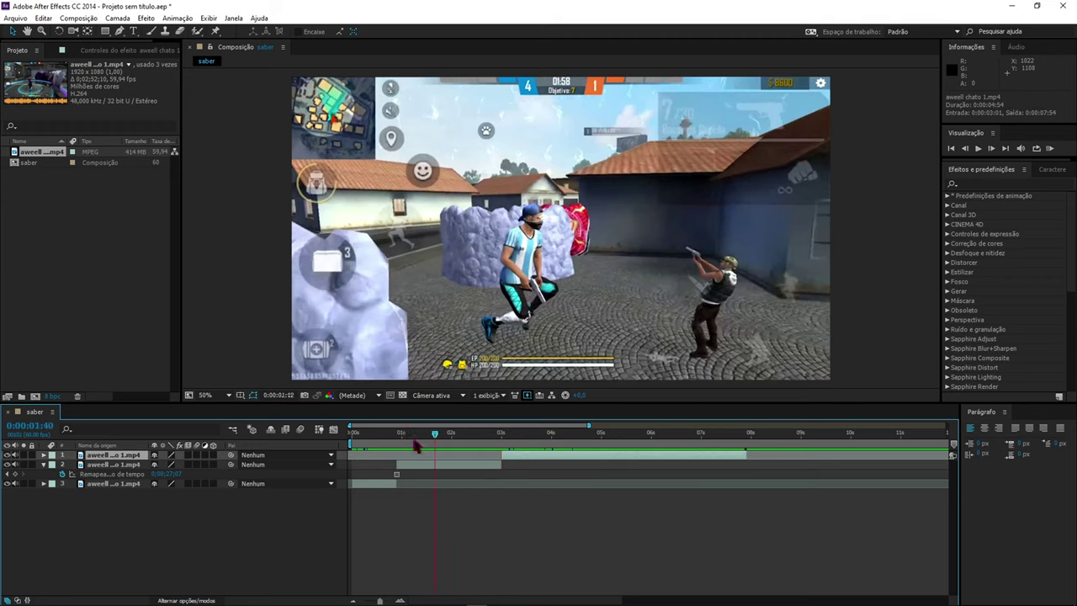
pyautogui.press('space')
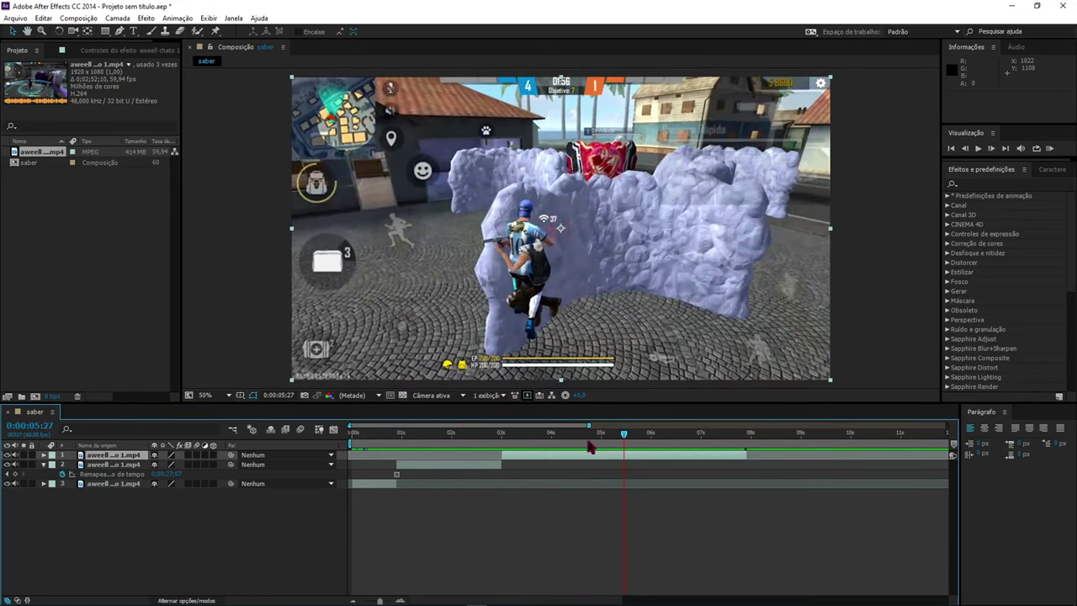
pyautogui.press('space')
pyautogui.moveTo(514, 454)
pyautogui.mouseDown()
pyautogui.moveTo(533, 455)
pyautogui.moveTo(523, 463)
pyautogui.mouseUp()
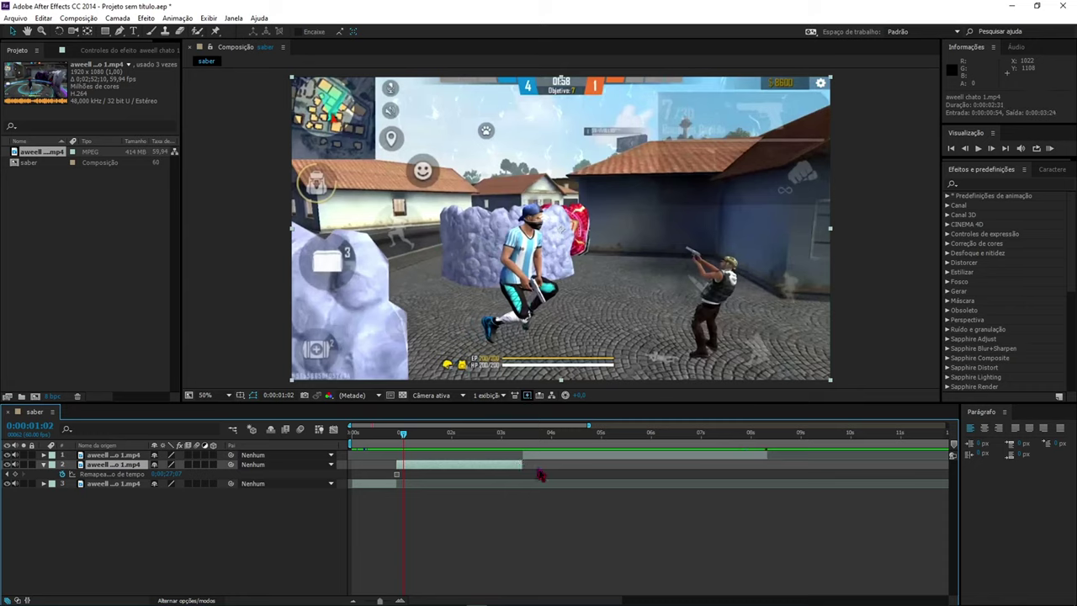
# - Lengthen the frozen frame by one frame and butt it against the first piece's end
pyautogui.keyDown('alt'); pyautogui.scroll(2, 530, 467); pyautogui.keyUp('alt')
pyautogui.keyDown('alt'); pyautogui.scroll(2, 491, 471); pyautogui.keyUp('alt')
pyautogui.keyDown('alt'); pyautogui.scroll(2, 491, 474); pyautogui.keyUp('alt')
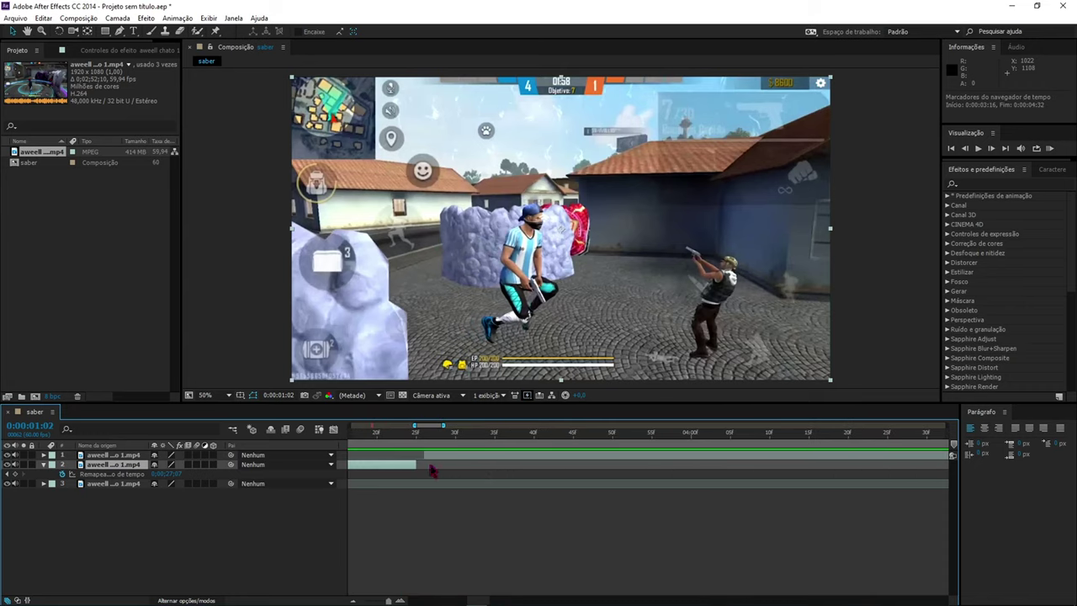
pyautogui.moveTo(418, 463); pyautogui.dragTo(427, 463)
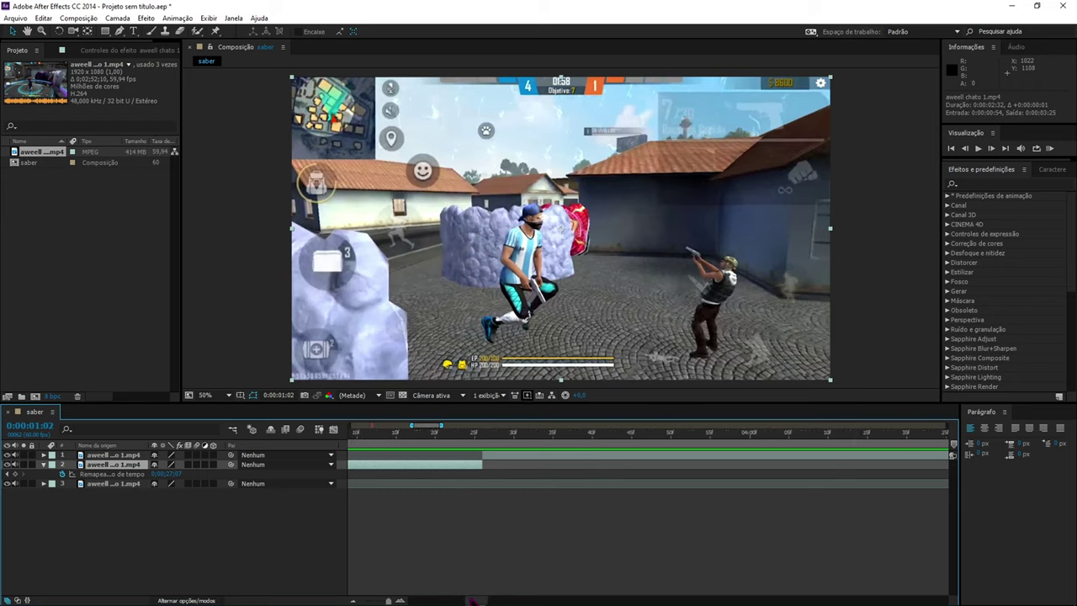
pyautogui.moveTo(471, 602); pyautogui.dragTo(430, 600)
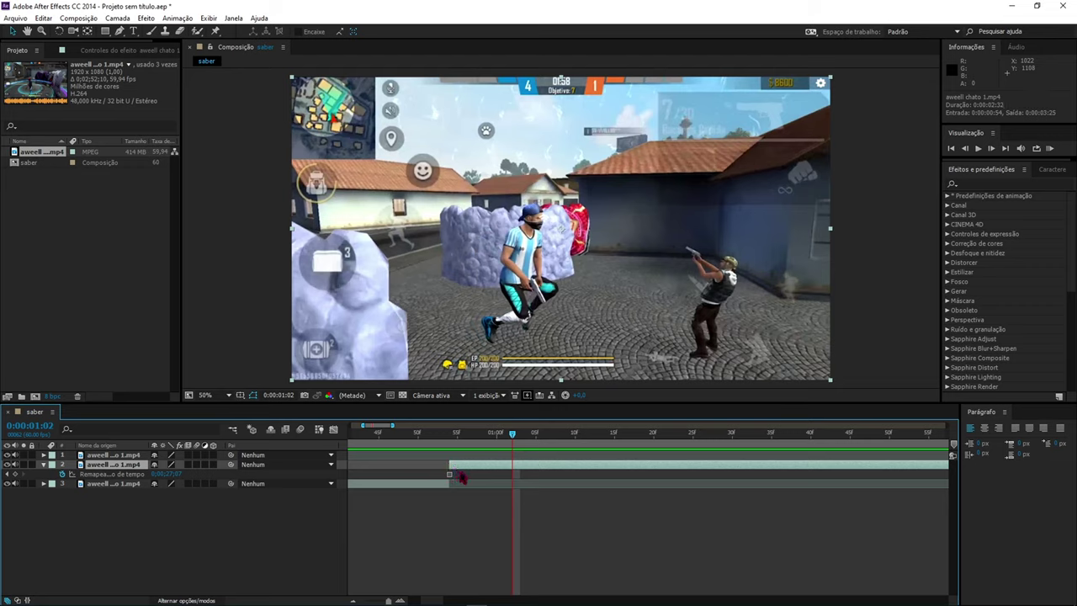
pyautogui.click(980, 182)
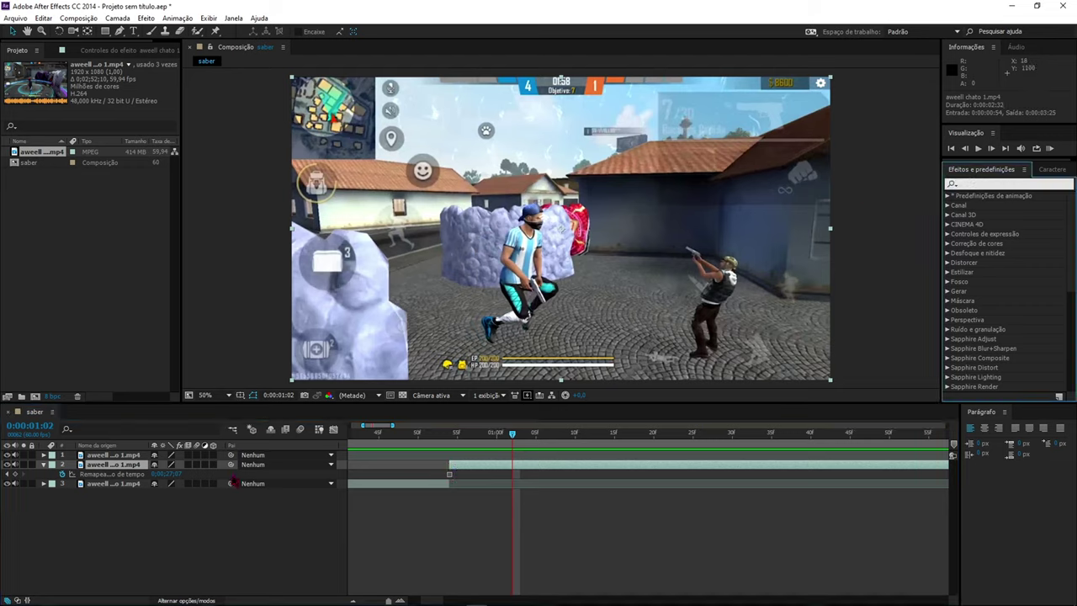
pyautogui.rightClick(209, 508)
# - Add a comp-sized dark grey solid, Cinza-escuro Sólido 1, via Camada > Novo > Sólido
pyautogui.moveTo(255, 392)
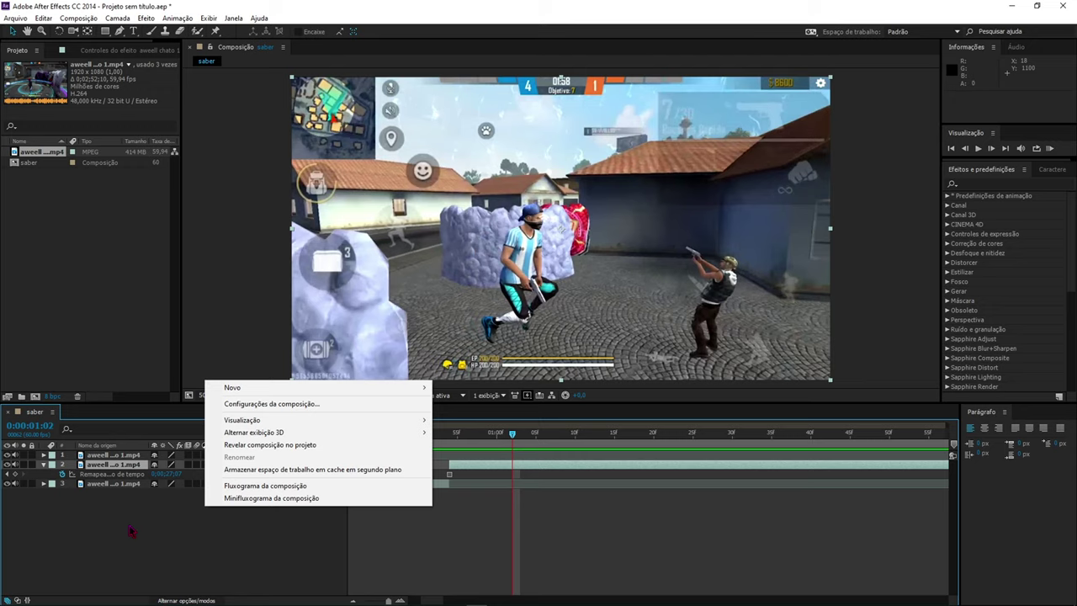
pyautogui.click(134, 529)
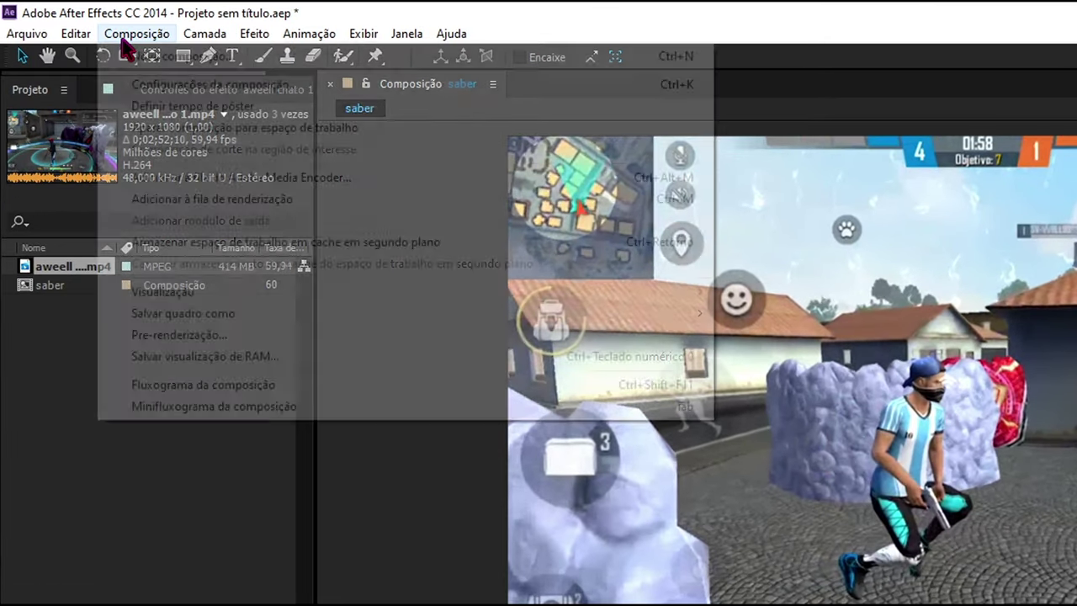
pyautogui.click(168, 38)
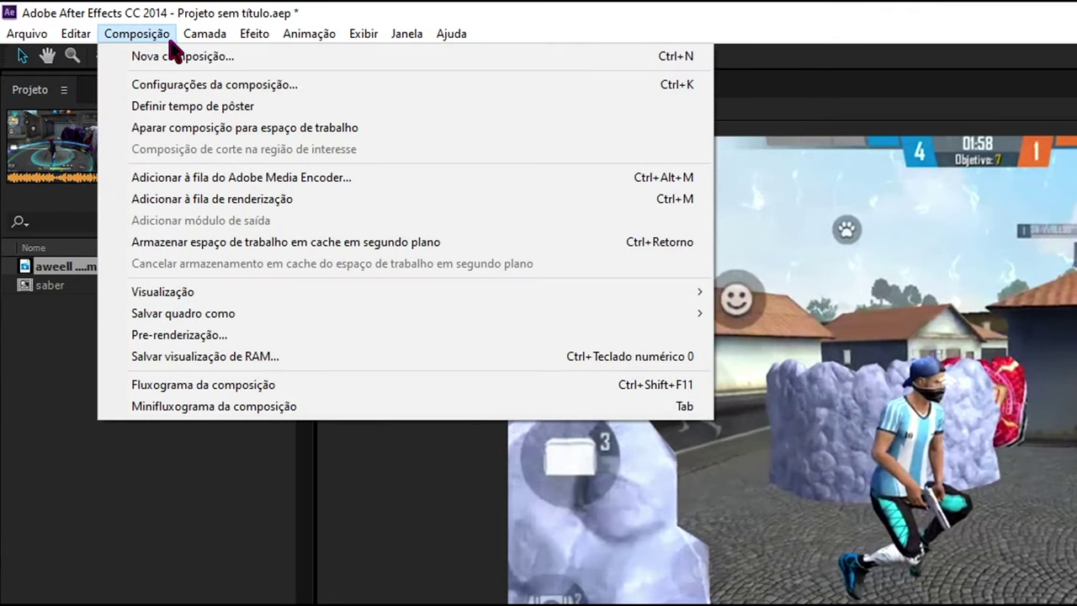
pyautogui.moveTo(199, 32)
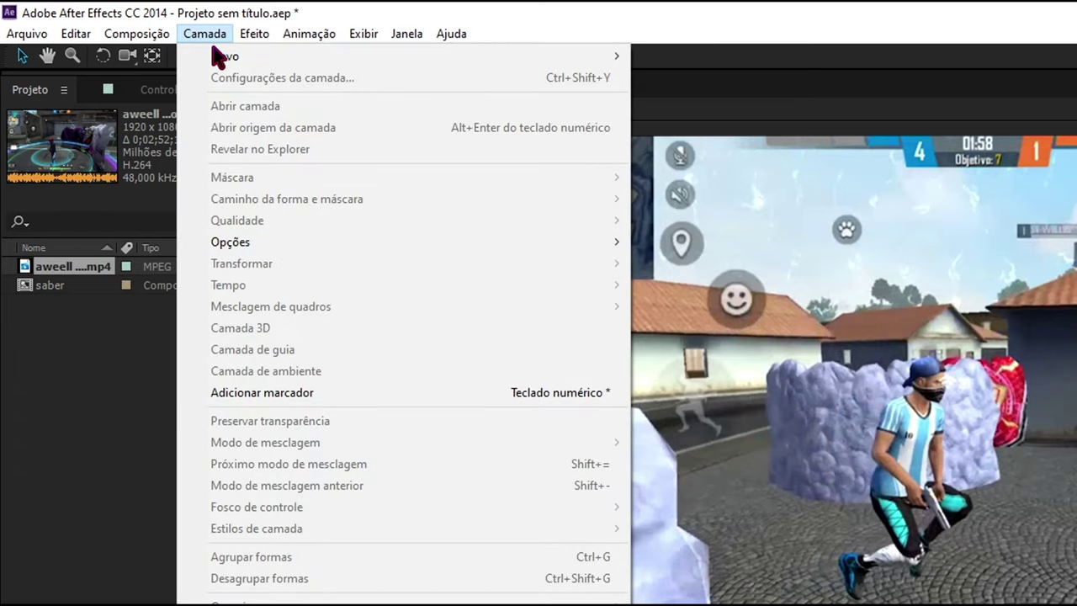
pyautogui.moveTo(281, 63)
pyautogui.click(695, 84)
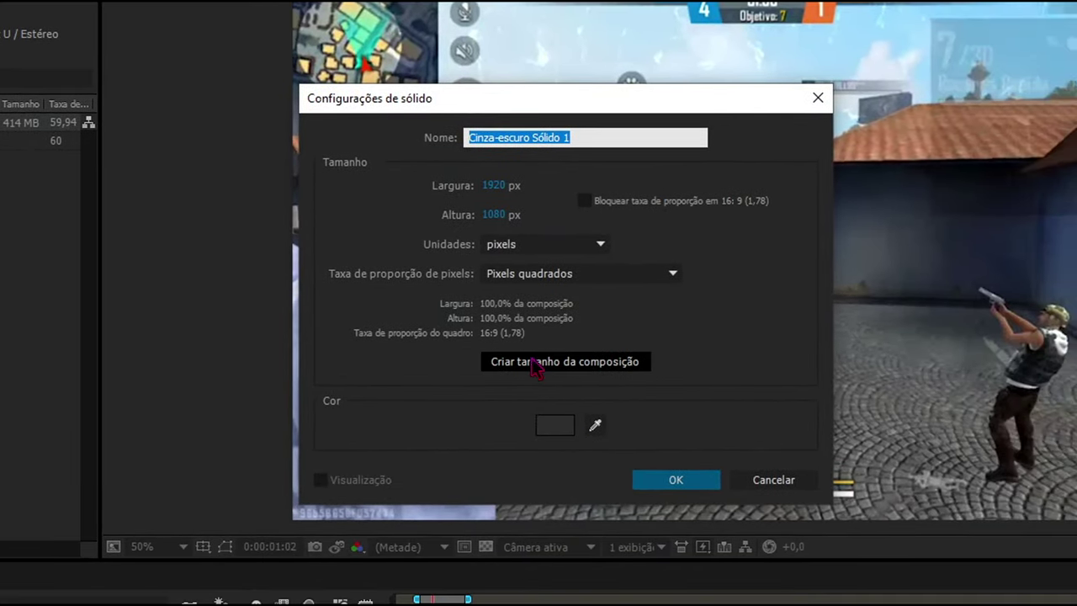
pyautogui.click(675, 481)
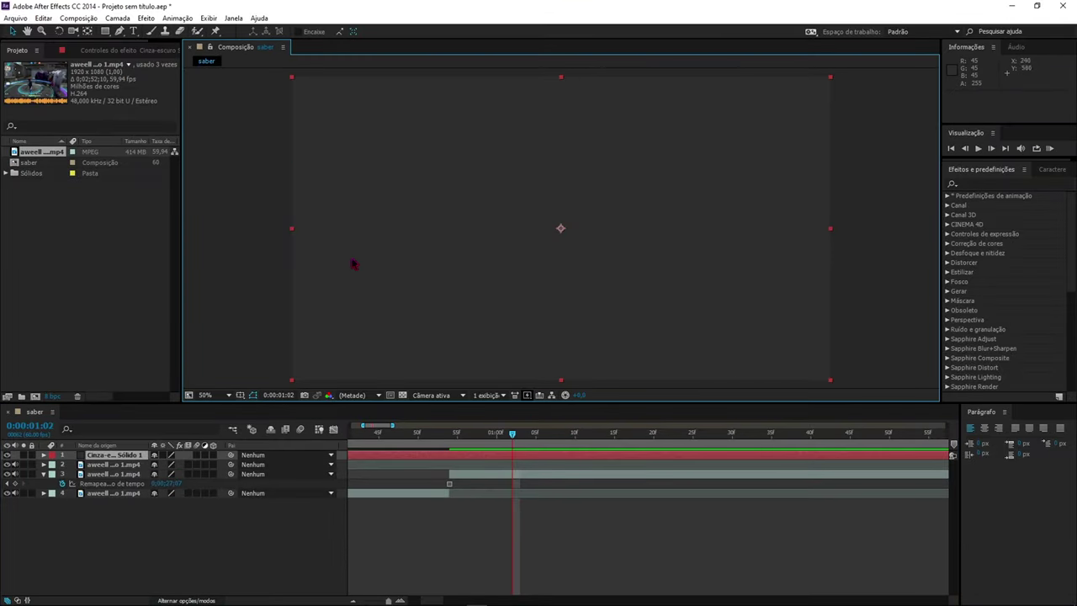
# - Search Effects & Presets for 'saber' and apply the Saber effect to Cinza-escuro Sólido 1
pyautogui.click(171, 538)
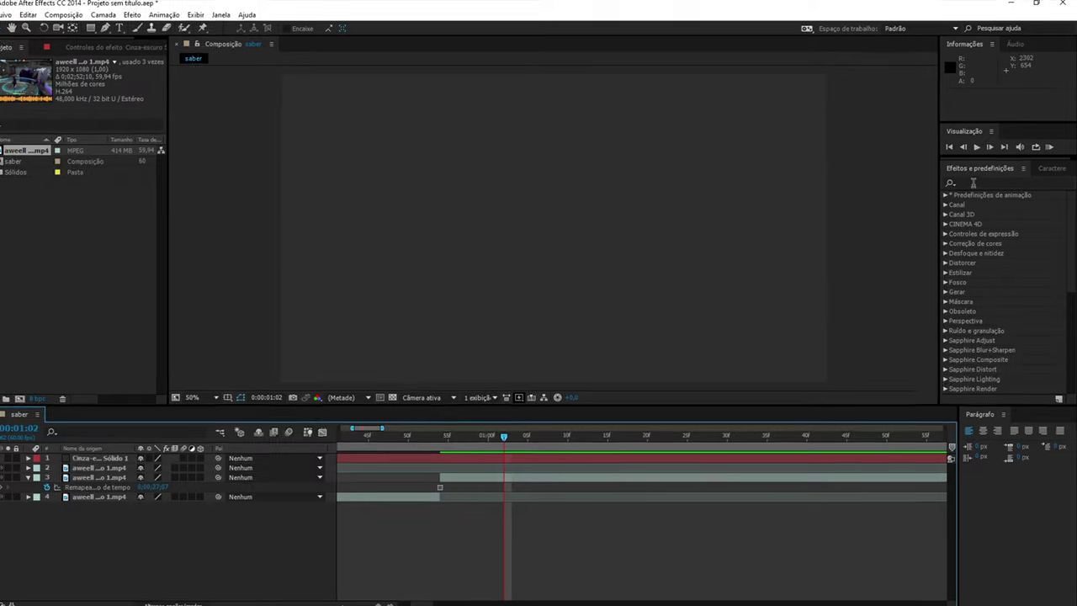
pyautogui.click(897, 138)
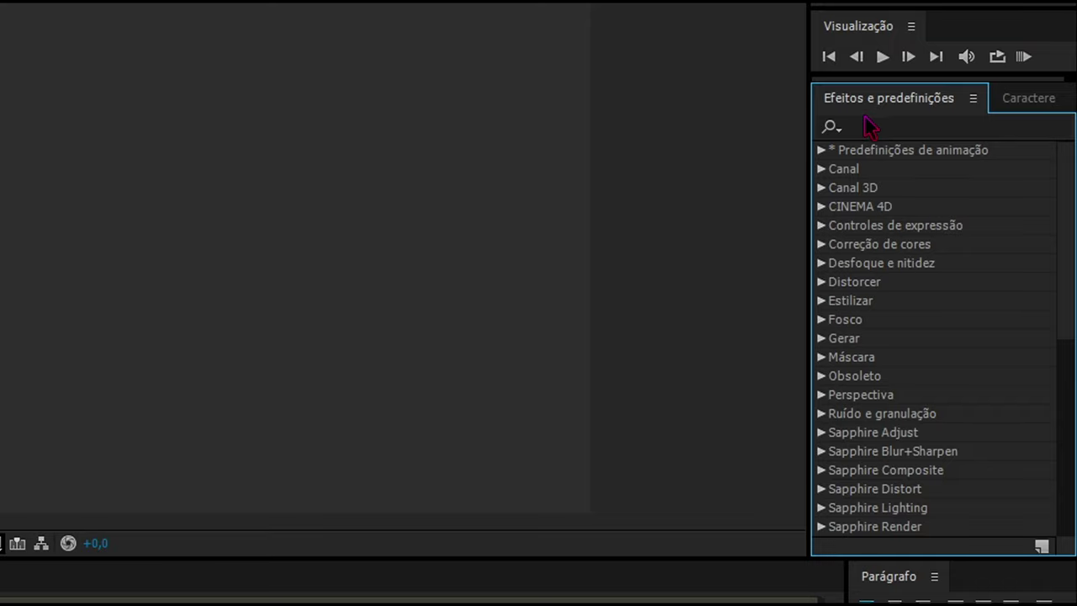
pyautogui.click(868, 125)
pyautogui.write('sa')
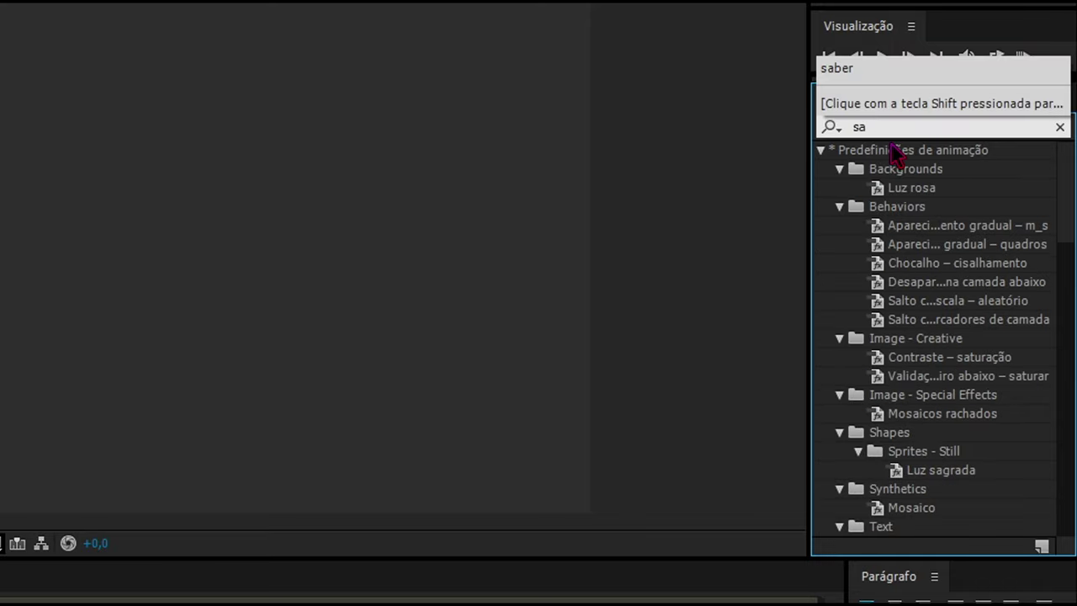
pyautogui.write('ber')
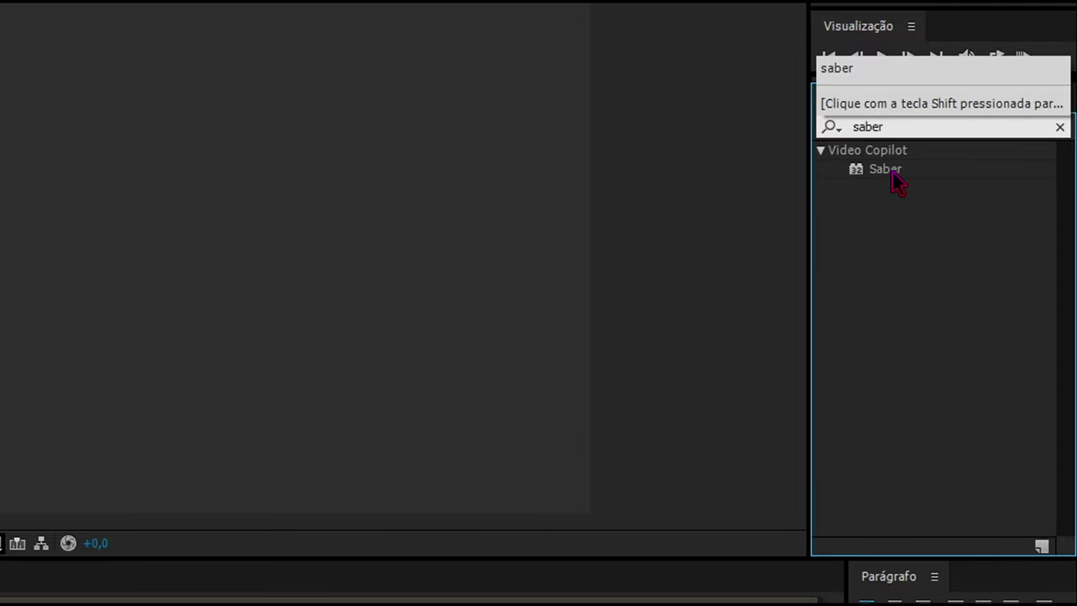
pyautogui.moveTo(895, 181); pyautogui.dragTo(108, 457)
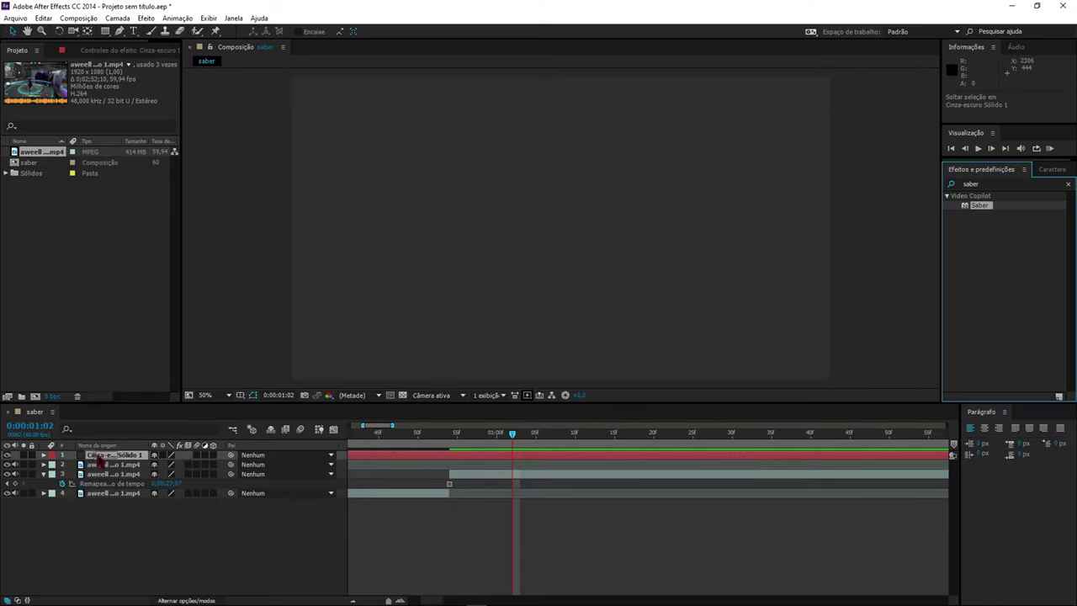
pyautogui.moveTo(110, 459); pyautogui.dragTo(114, 461)
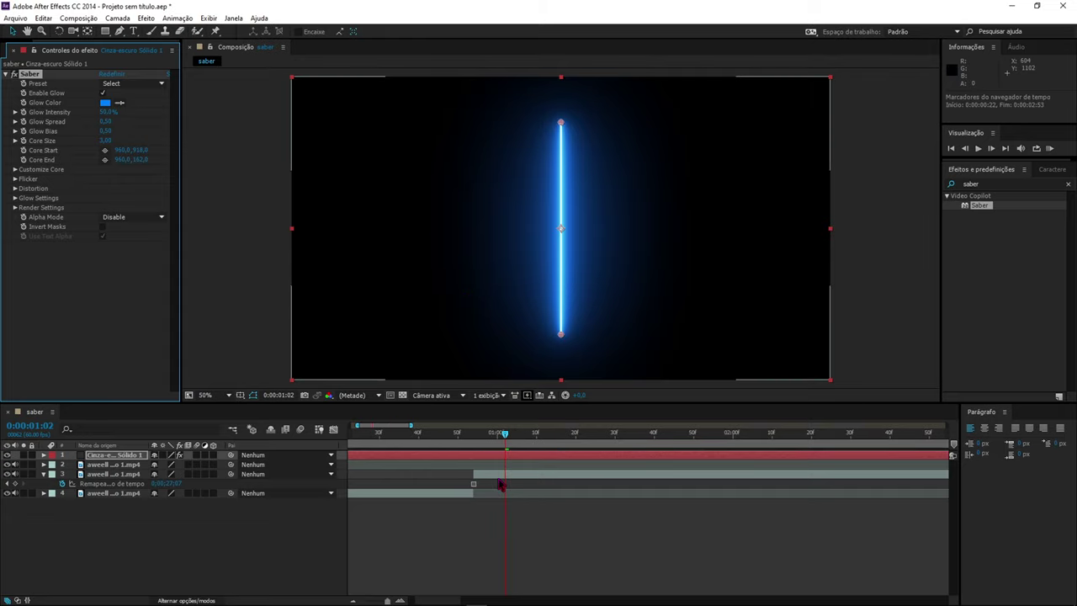
# - Split the saber solid at 0:00:00:54 and again at 0:00:03:26
pyautogui.press('-')
pyautogui.click(505, 475)
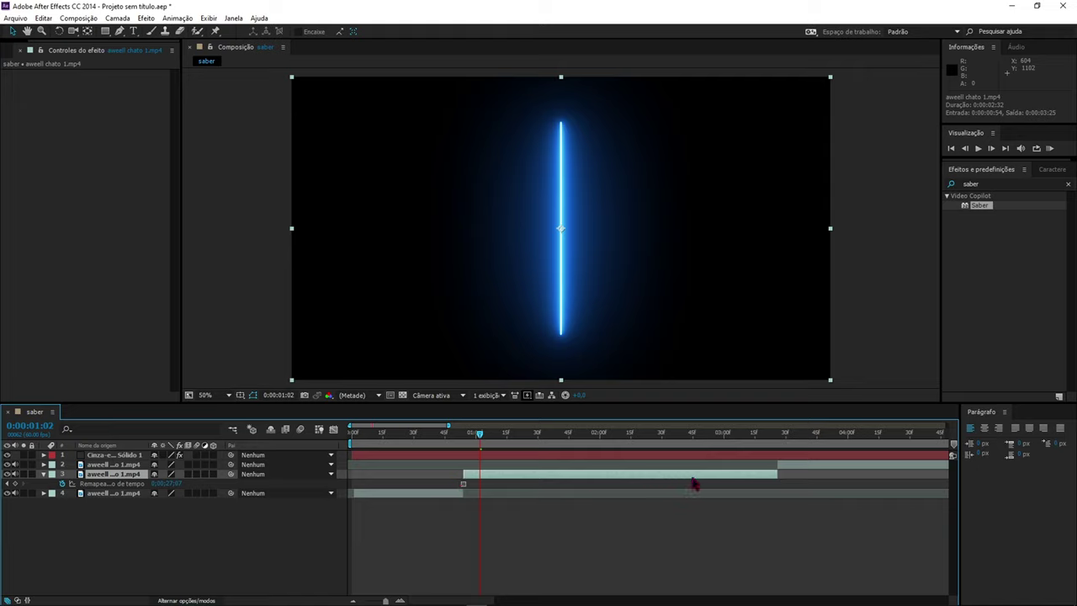
pyautogui.moveTo(481, 444); pyautogui.dragTo(464, 438)
pyautogui.click(492, 457)
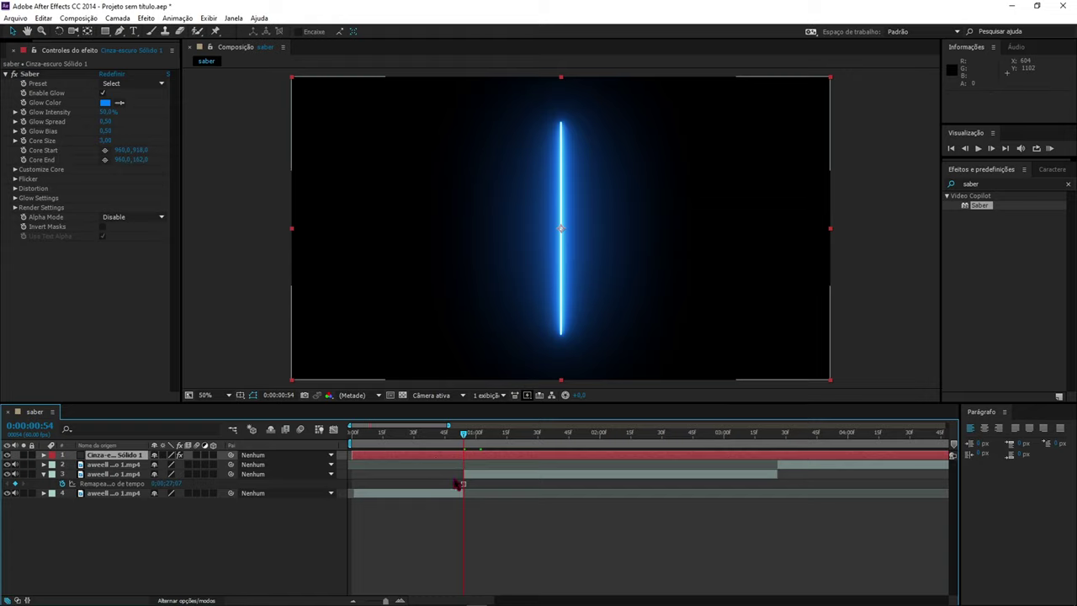
pyautogui.hotkey('ctrl', 'shift', 'd')
pyautogui.moveTo(464, 436); pyautogui.dragTo(782, 463)
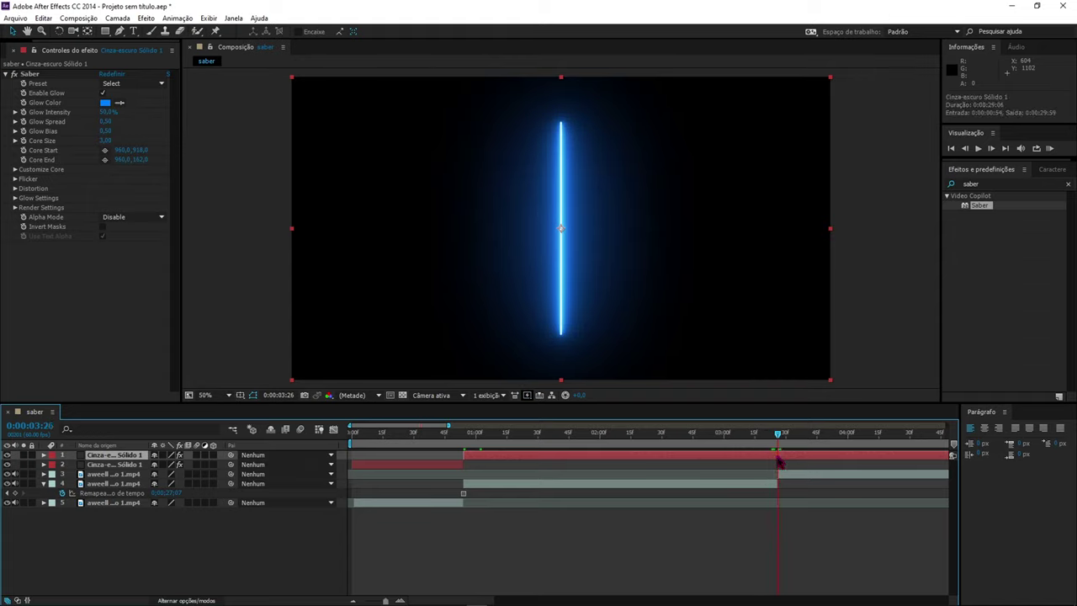
pyautogui.hotkey('ctrl', 'shift', 'd')
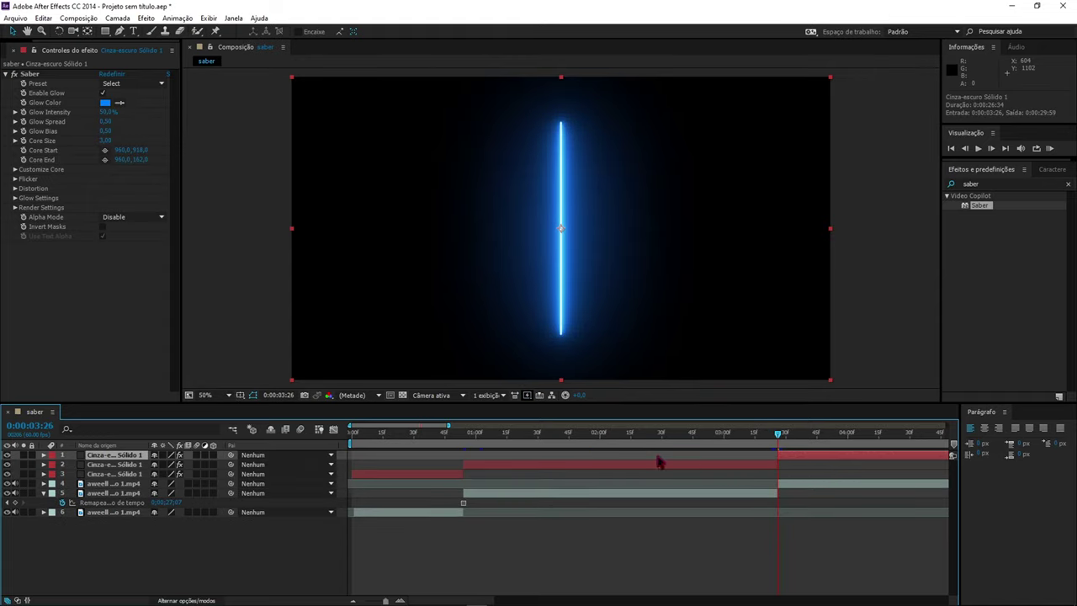
# - Delete the solid pieces before 0:00:00:54 and after 0:00:03:26, keeping the middle one
pyautogui.click(423, 476)
pyautogui.click(821, 457)
pyautogui.press('Delete')
pyautogui.click(444, 461)
pyautogui.press('Delete')
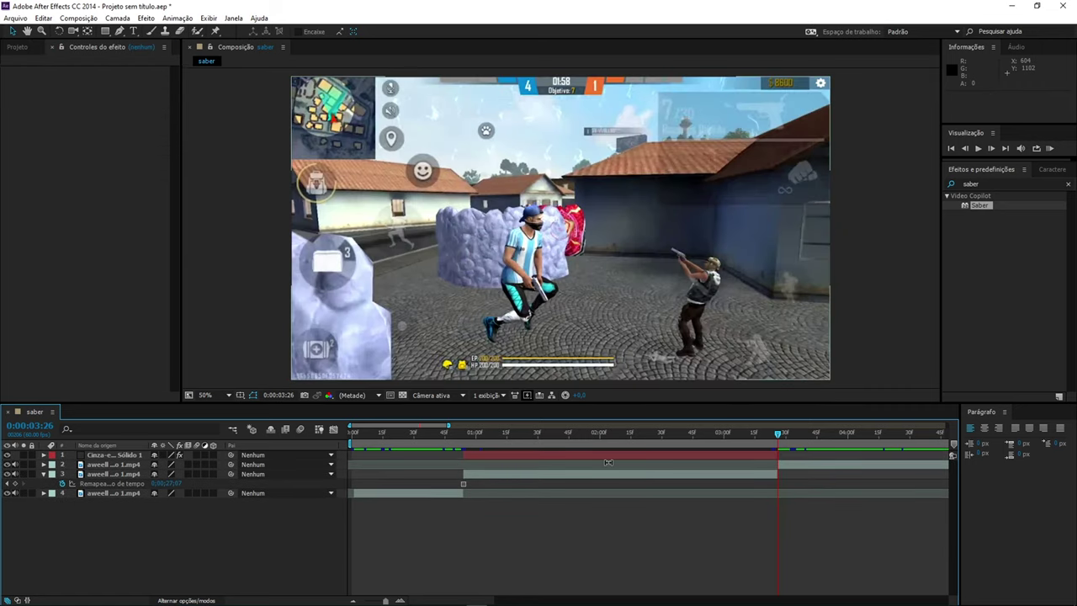
pyautogui.moveTo(781, 441)
pyautogui.mouseDown()
pyautogui.moveTo(459, 455)
pyautogui.moveTo(696, 466)
pyautogui.moveTo(463, 467)
pyautogui.mouseUp()
pyautogui.click(461, 464)
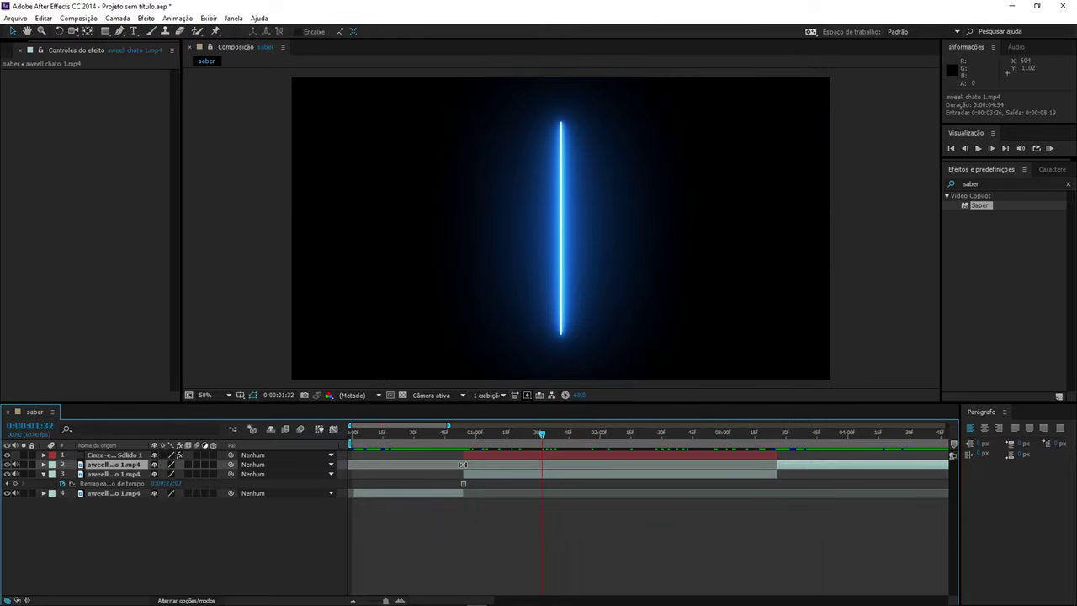
pyautogui.scroll(3, 470, 465)
pyautogui.scroll(1, 404, 476)
pyautogui.scroll(1, 395, 474)
pyautogui.click(399, 455)
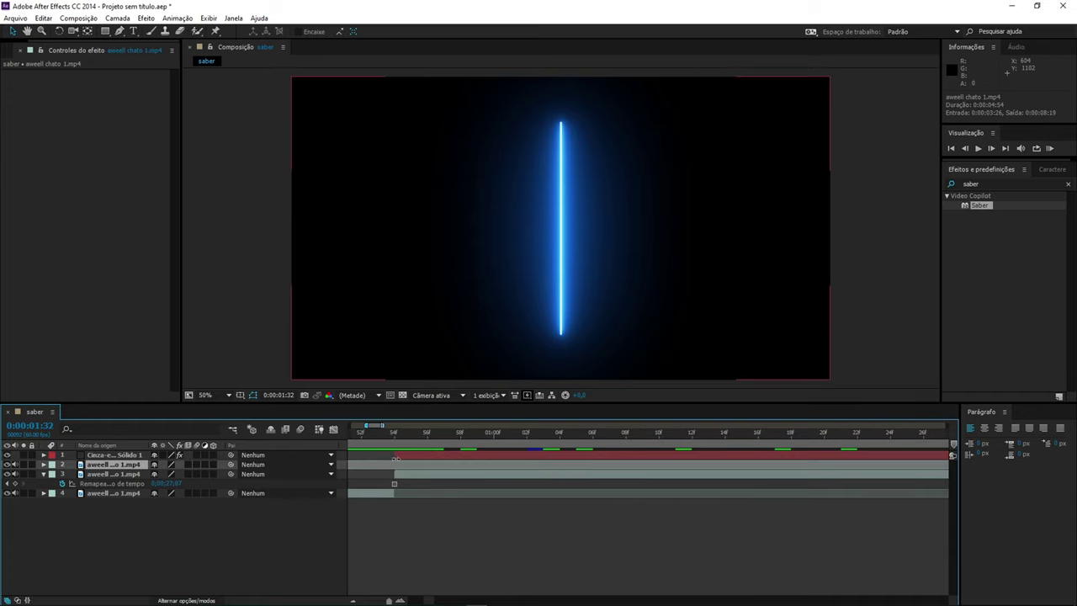
# - Move the playhead to the Saber solid's in point at 0:00:00:54 and zoom the timeline
pyautogui.click(399, 436)
pyautogui.scroll(1, 438, 479)
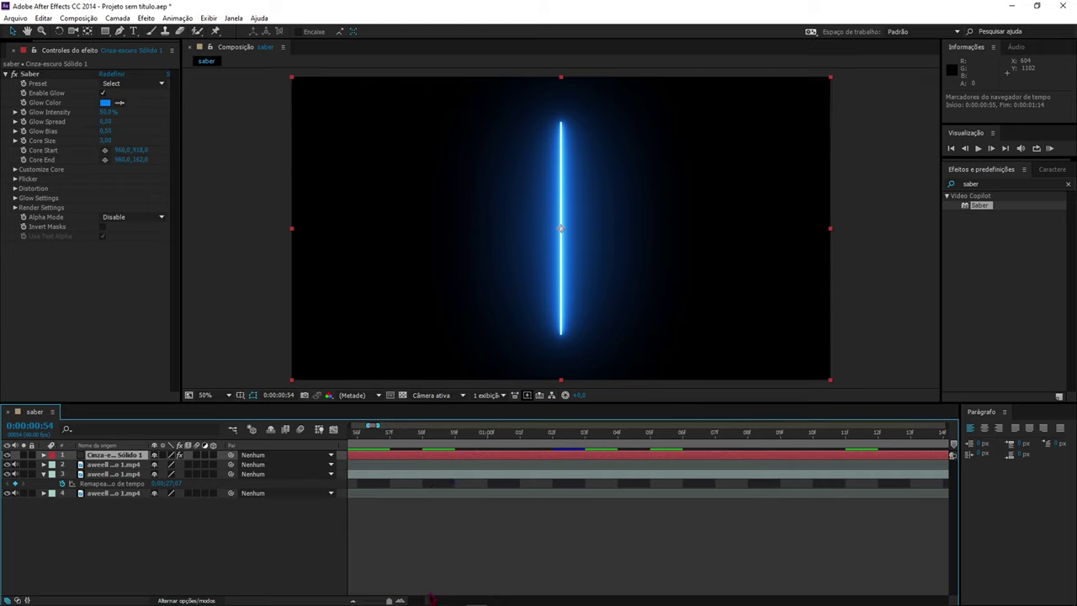
pyautogui.scroll(-1, 648, 471)
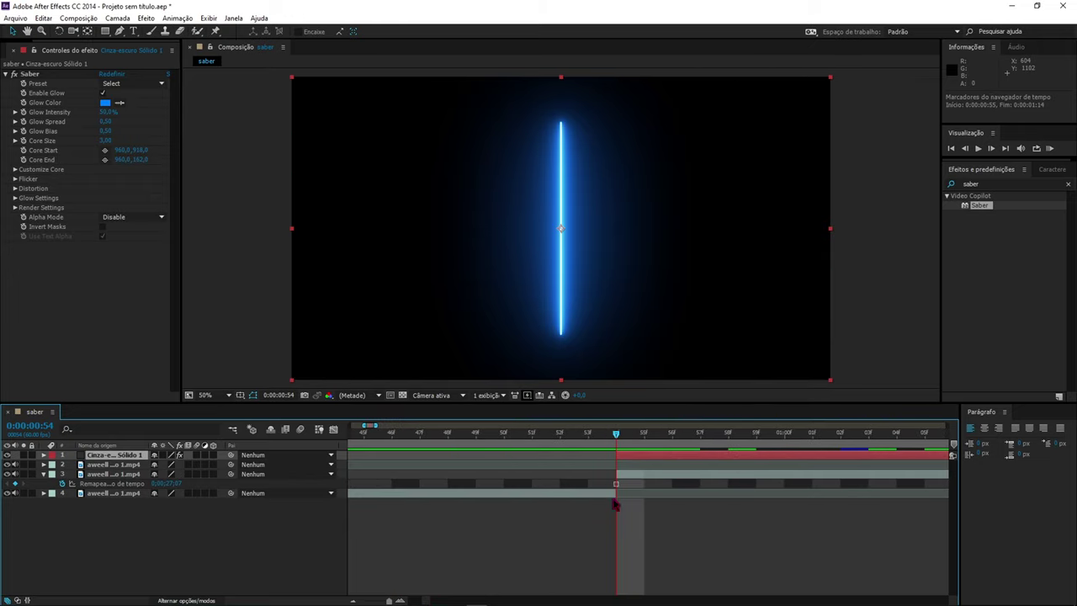
pyautogui.scroll(-3, 563, 426)
pyautogui.scroll(-2, 546, 454)
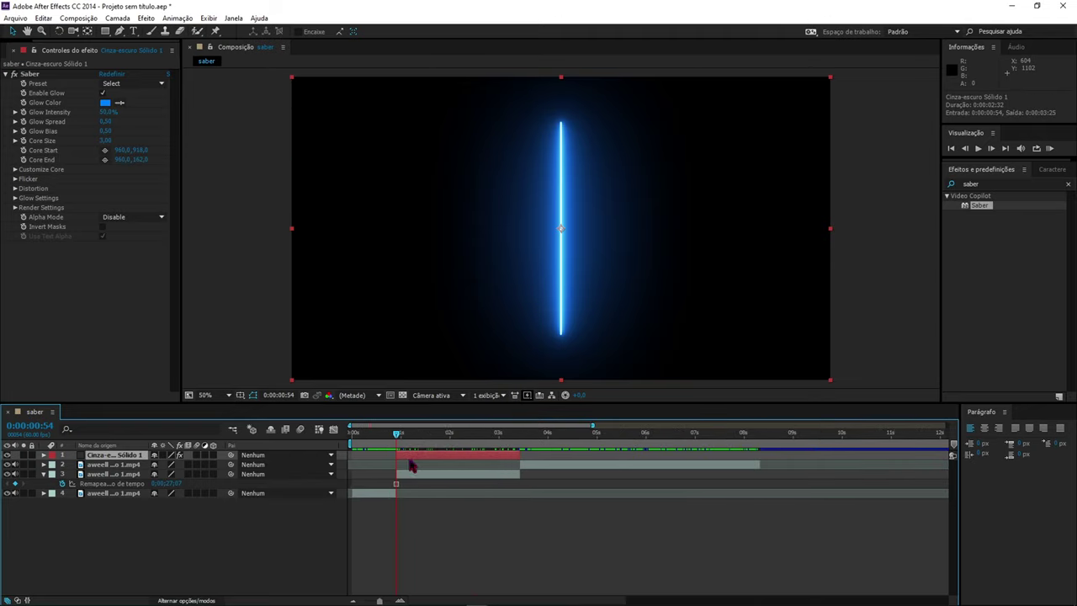
pyautogui.scroll(3, 463, 471)
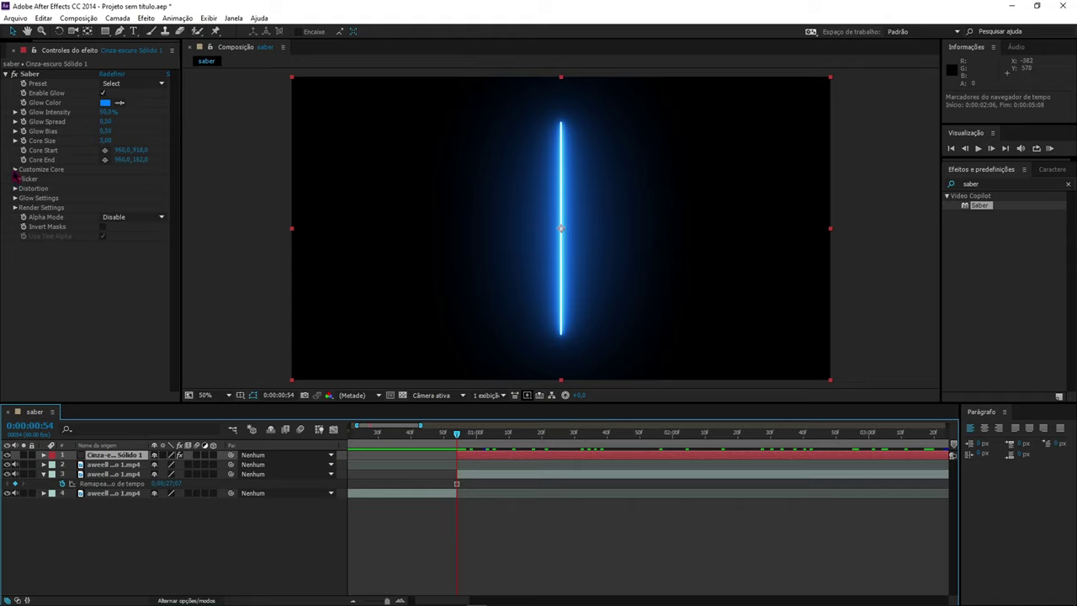
# - Set the Saber's Customize Core Type to Layer Masks
pyautogui.click(14, 170)
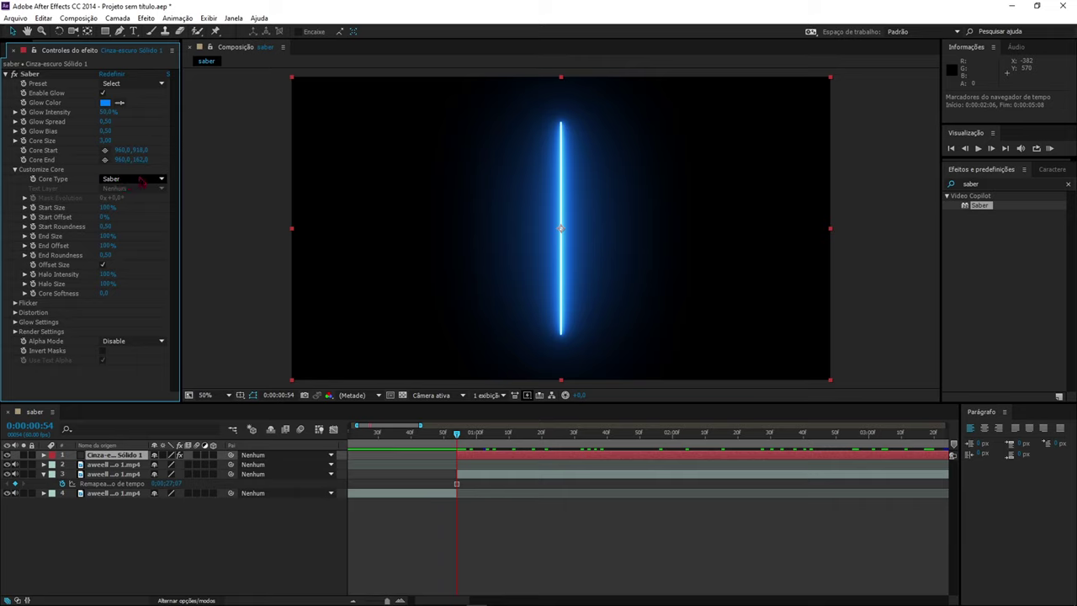
pyautogui.click(140, 181)
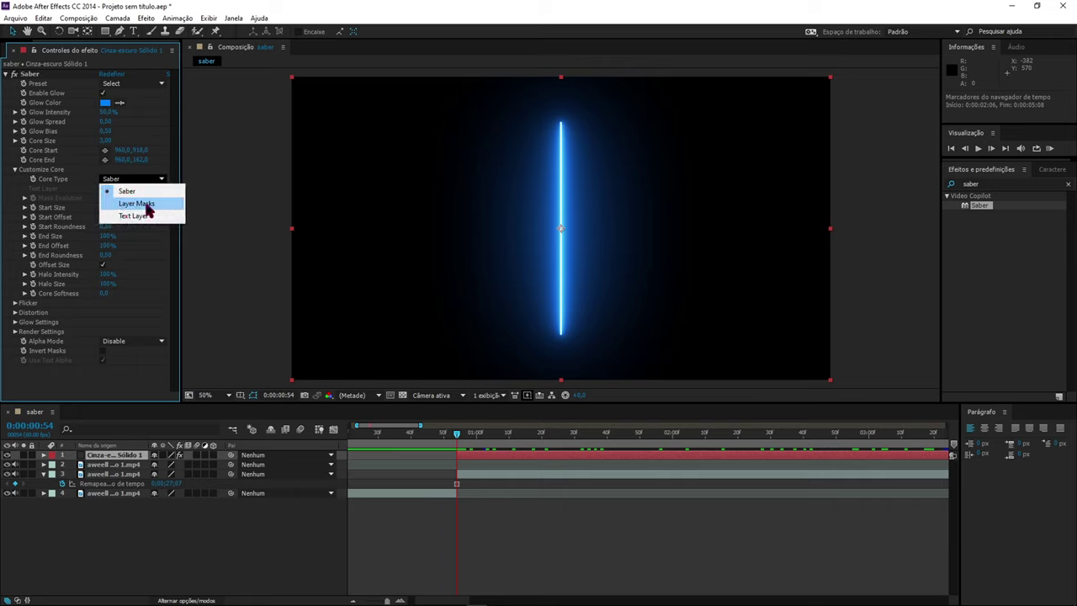
pyautogui.click(126, 204)
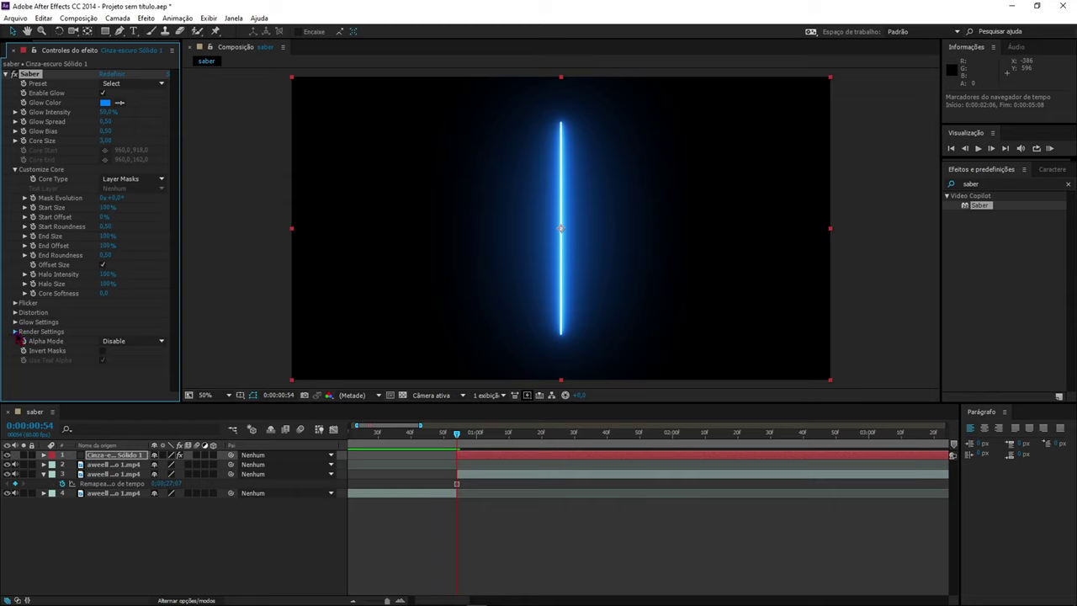
# - Set the Saber's Render Settings Composite Settings to Transparent
pyautogui.click(16, 332)
pyautogui.scroll(-2, 135, 356)
pyautogui.click(120, 368)
pyautogui.click(132, 379)
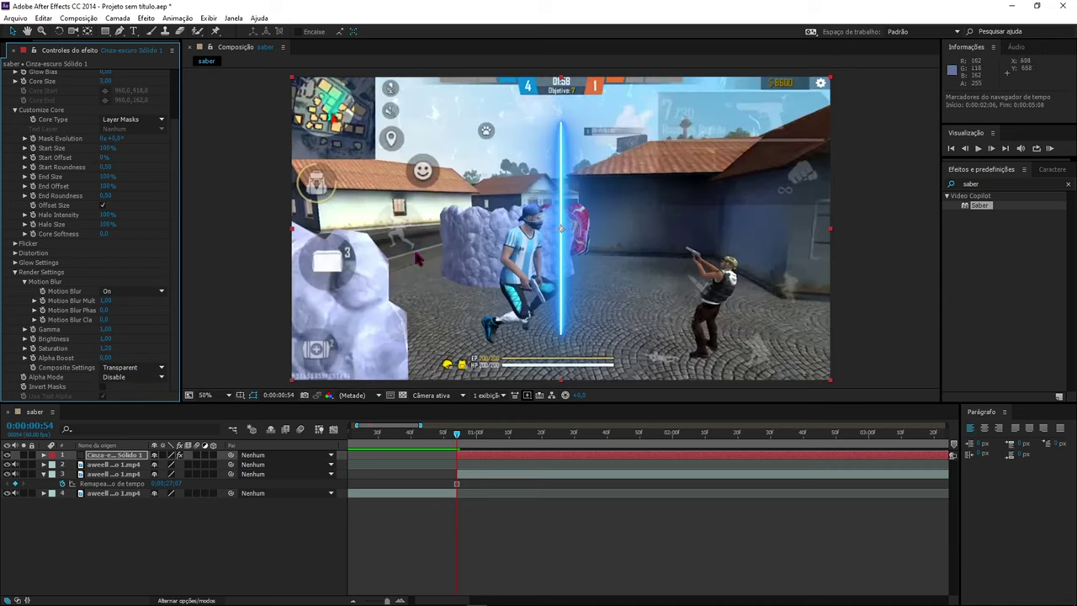
pyautogui.scroll(2, 136, 268)
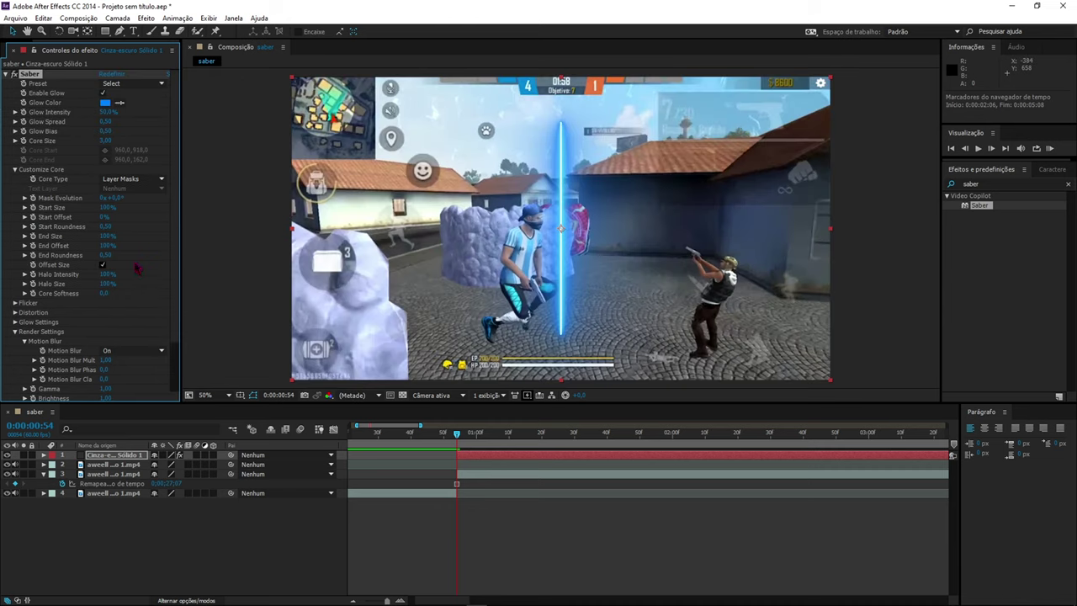
pyautogui.click(121, 86)
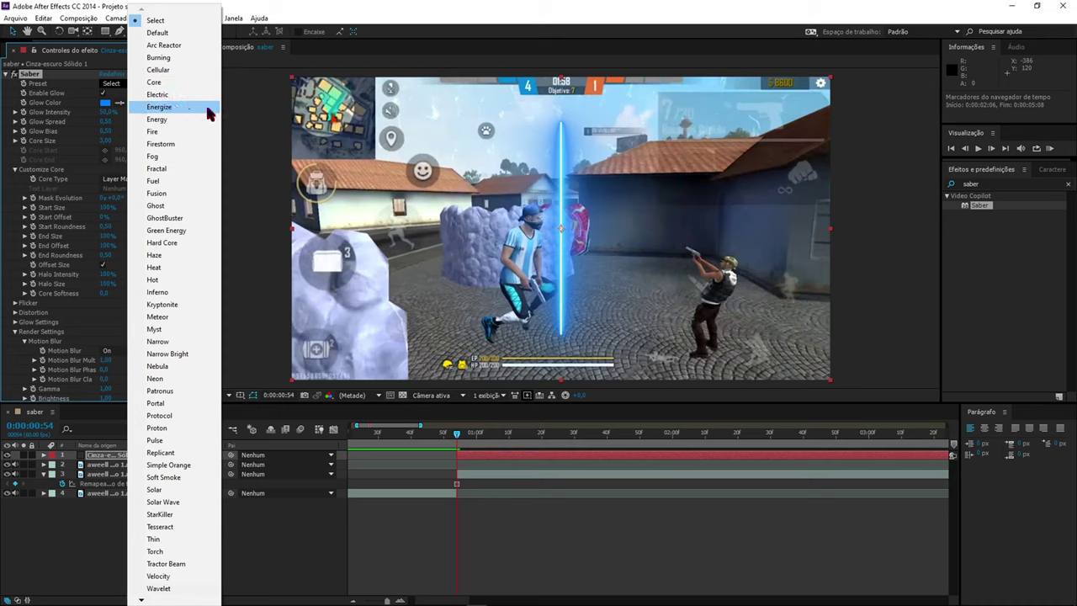
# - Apply the Energize Saber preset and set its Glow Color to magenta EC05E9
pyautogui.click(157, 107)
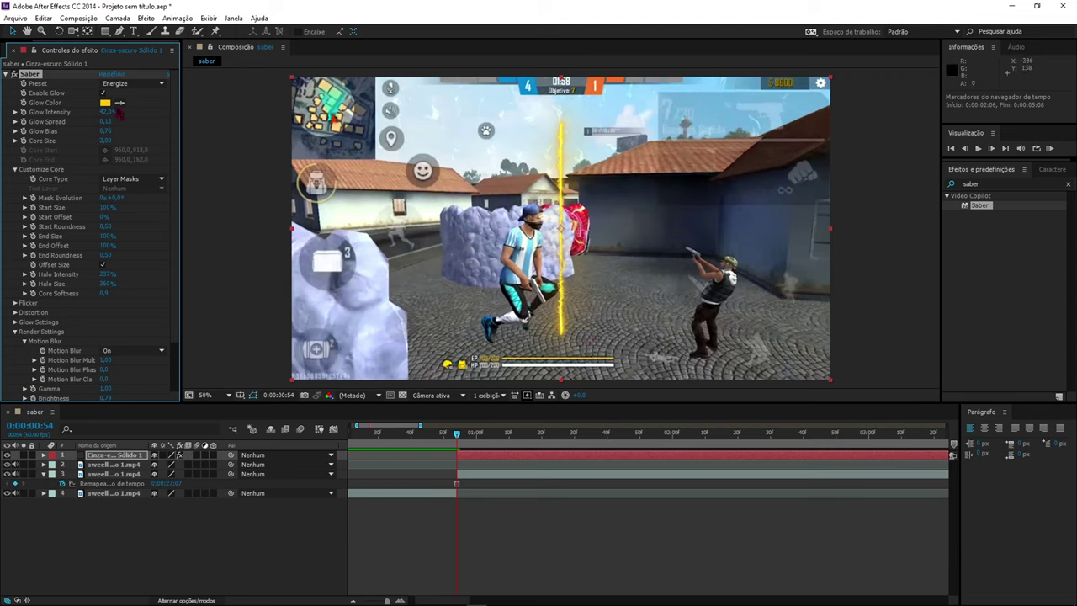
pyautogui.click(104, 101)
pyautogui.moveTo(451, 271); pyautogui.dragTo(454, 196)
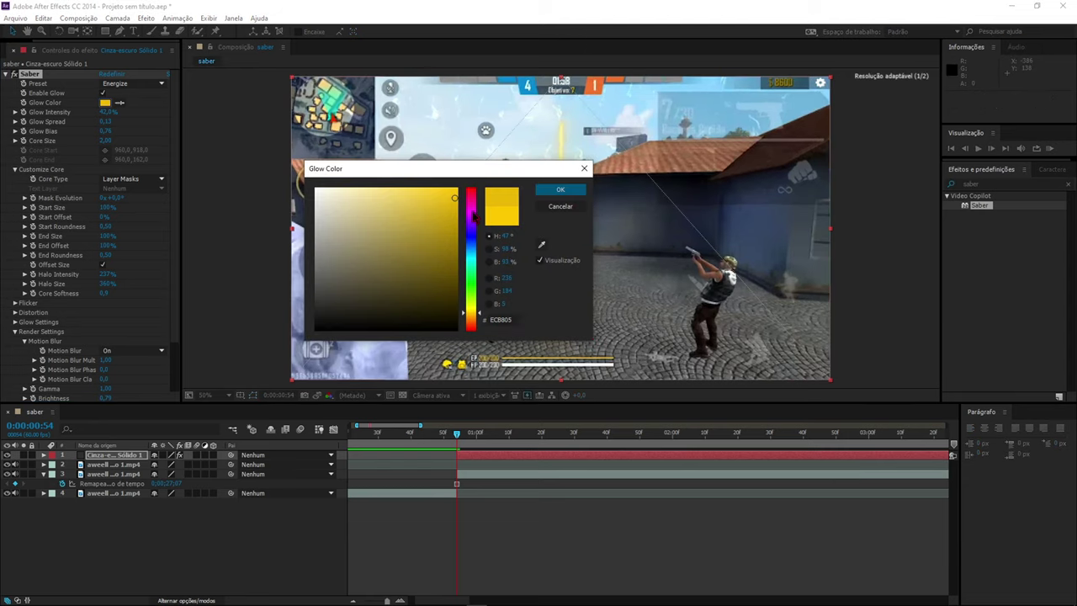
pyautogui.click(471, 210)
pyautogui.click(555, 190)
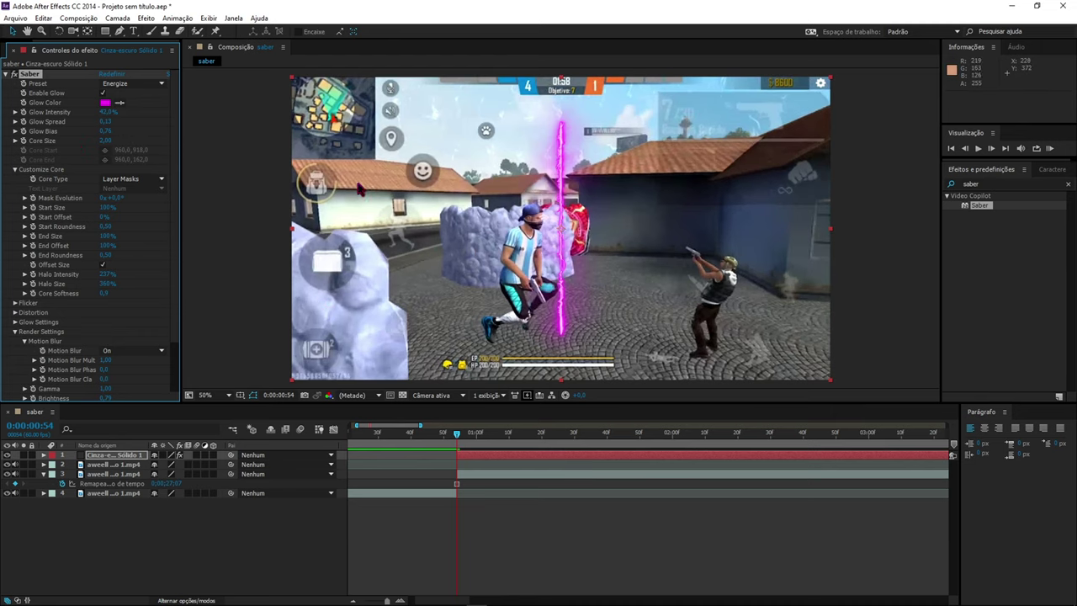
# - View the composition at 100%, panned to center the player in the blue-and-white shirt
pyautogui.press('g')
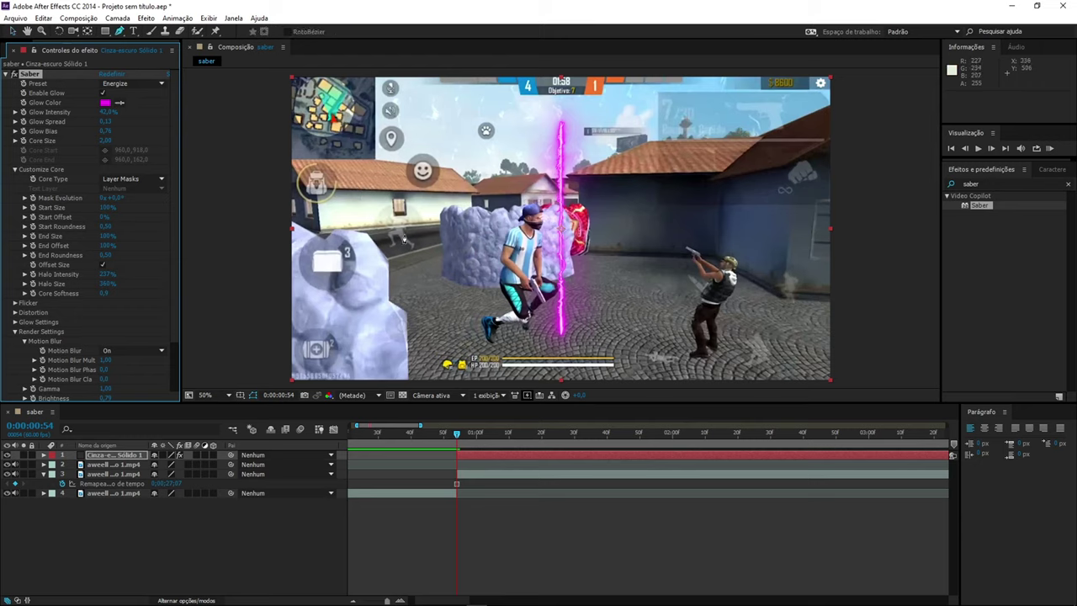
pyautogui.press('h')
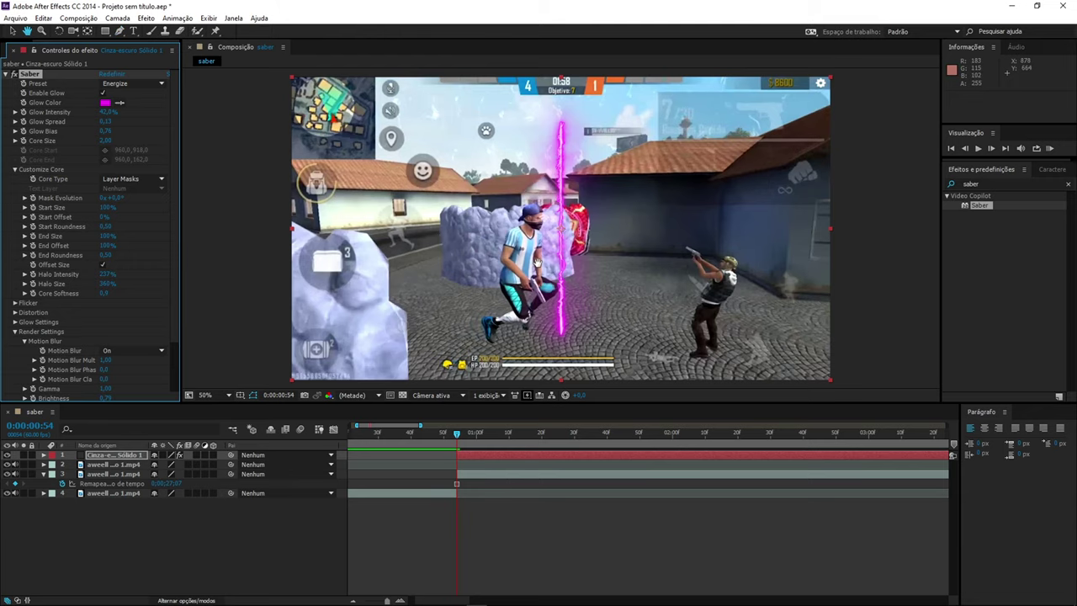
pyautogui.press('/')
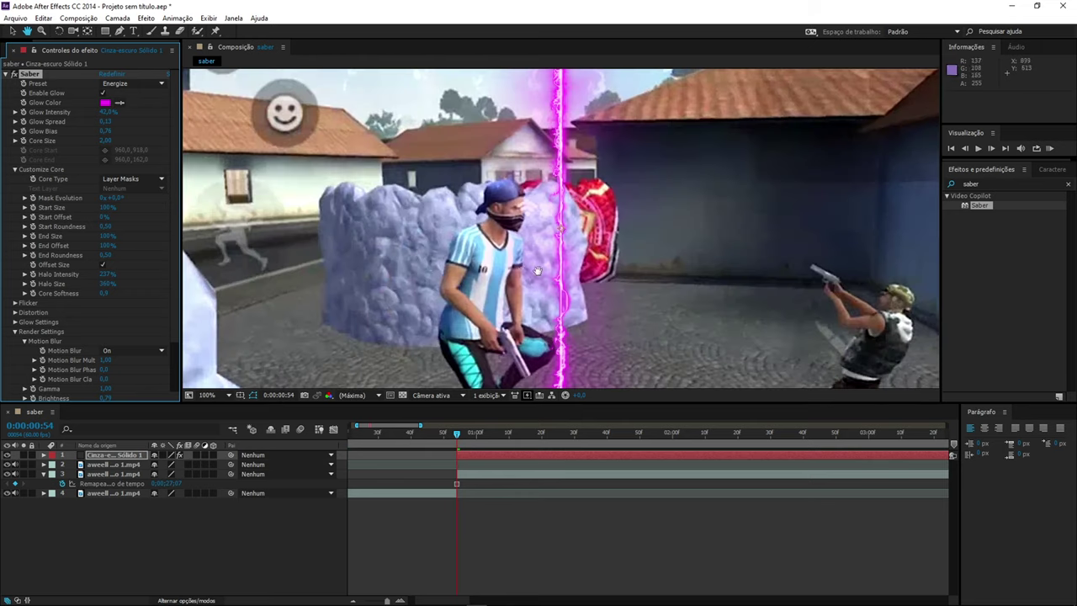
pyautogui.moveTo(538, 263); pyautogui.dragTo(546, 241)
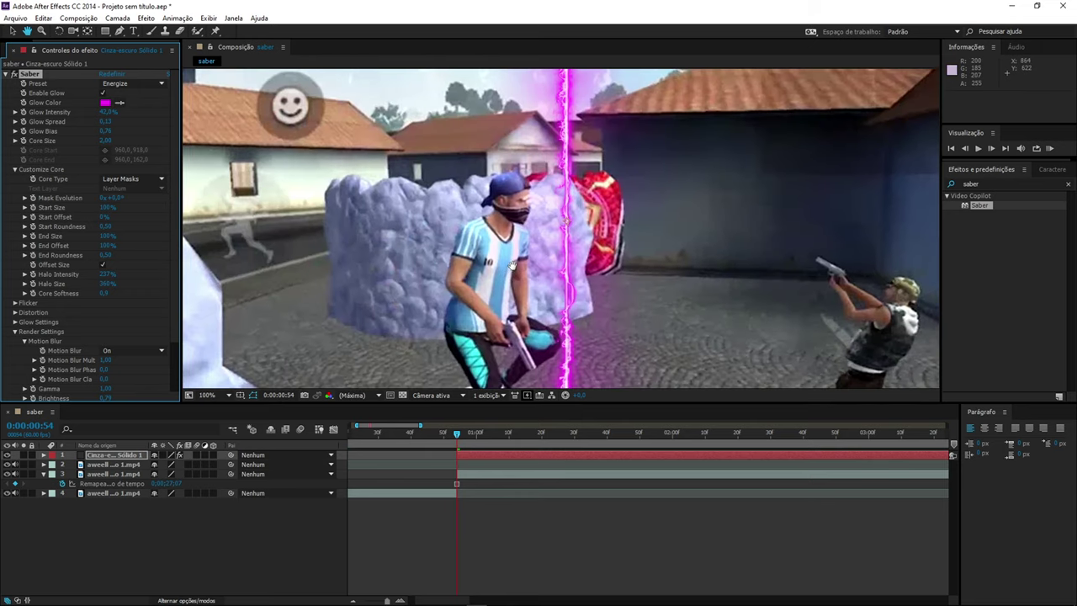
pyautogui.moveTo(521, 276); pyautogui.dragTo(529, 246)
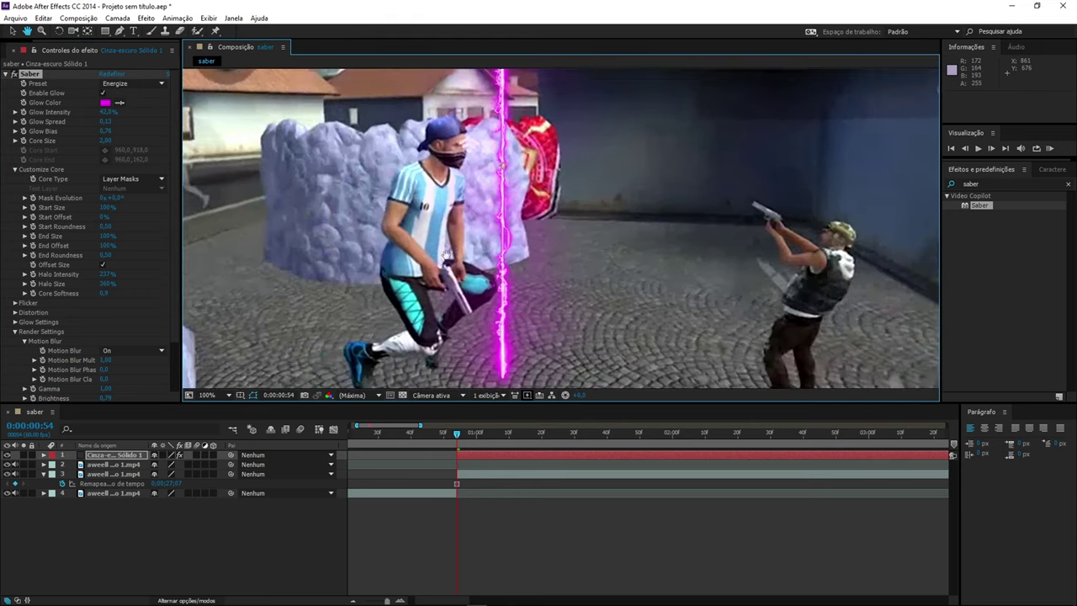
pyautogui.press('g')
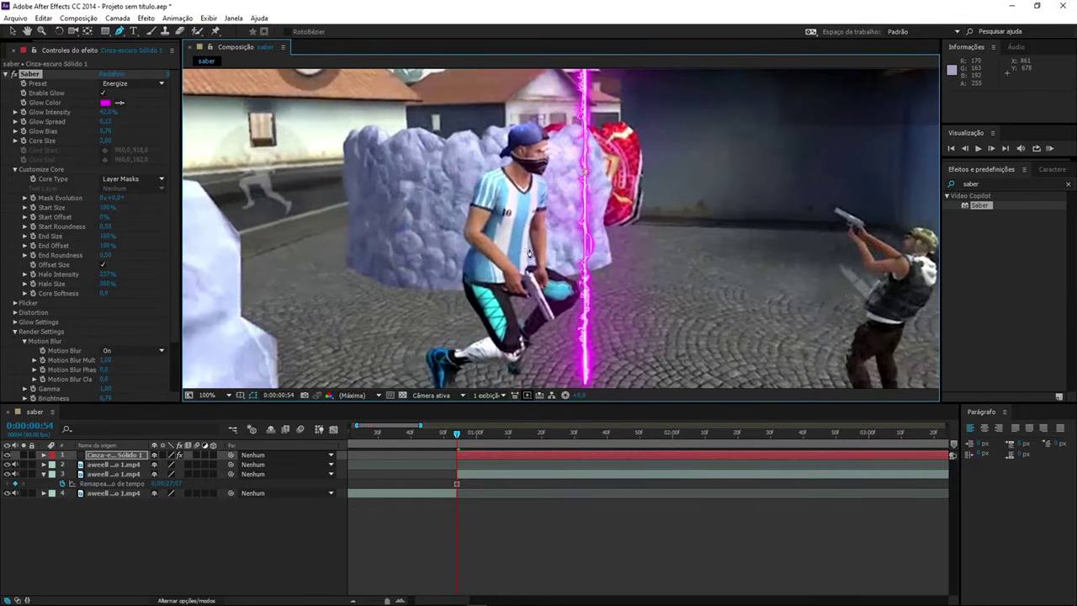
# - Draw Mask 1 with the Pen tool around the player's head and down his side
pyautogui.click(508, 132)
pyautogui.click(505, 148)
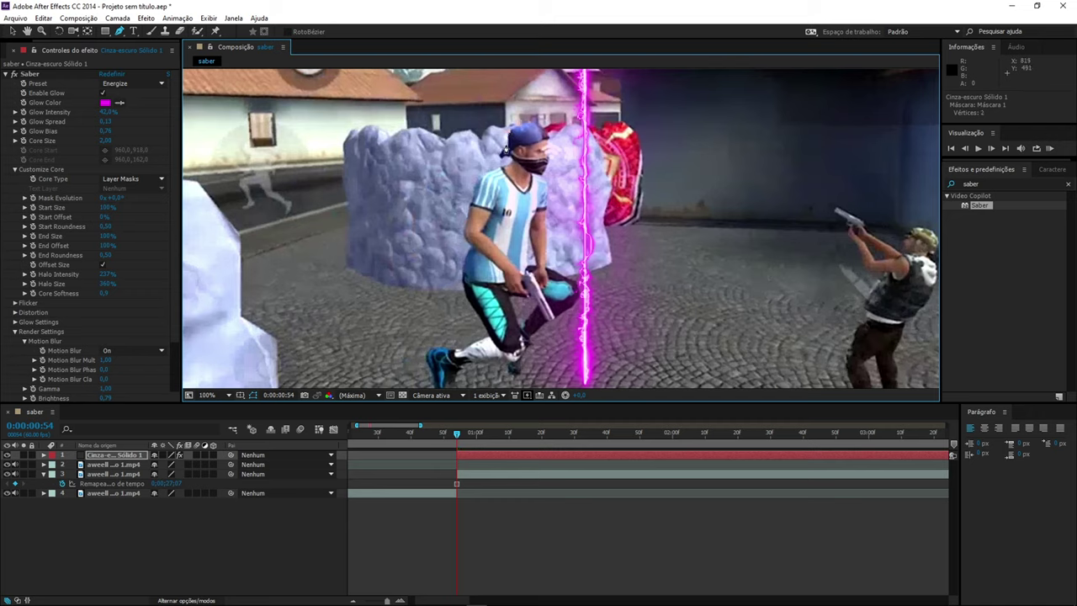
pyautogui.click(507, 160)
pyautogui.click(503, 168)
pyautogui.click(484, 175)
pyautogui.click(476, 187)
pyautogui.click(469, 216)
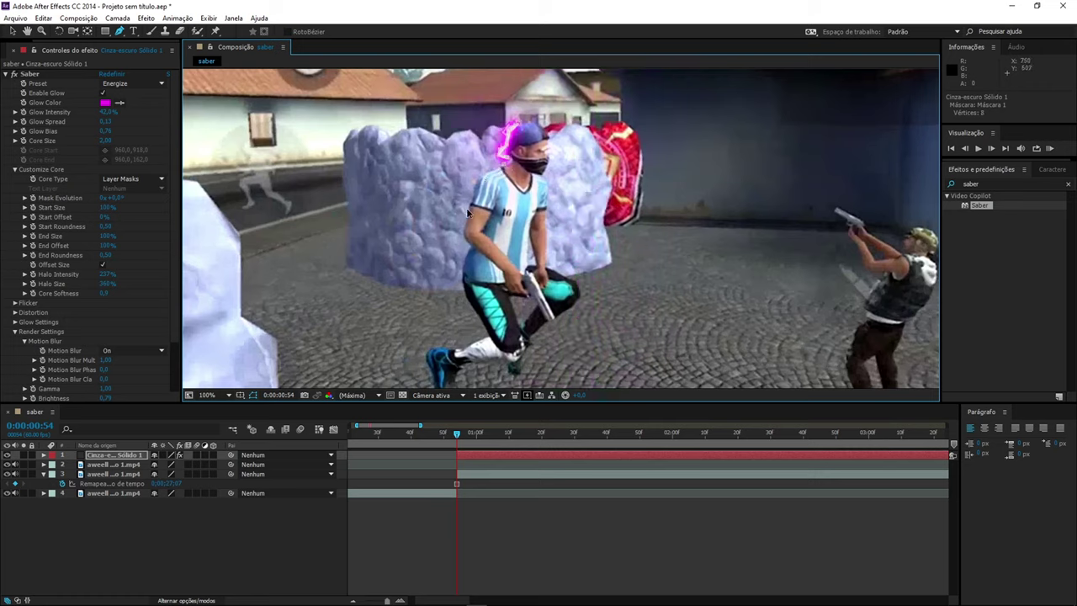
pyautogui.click(465, 224)
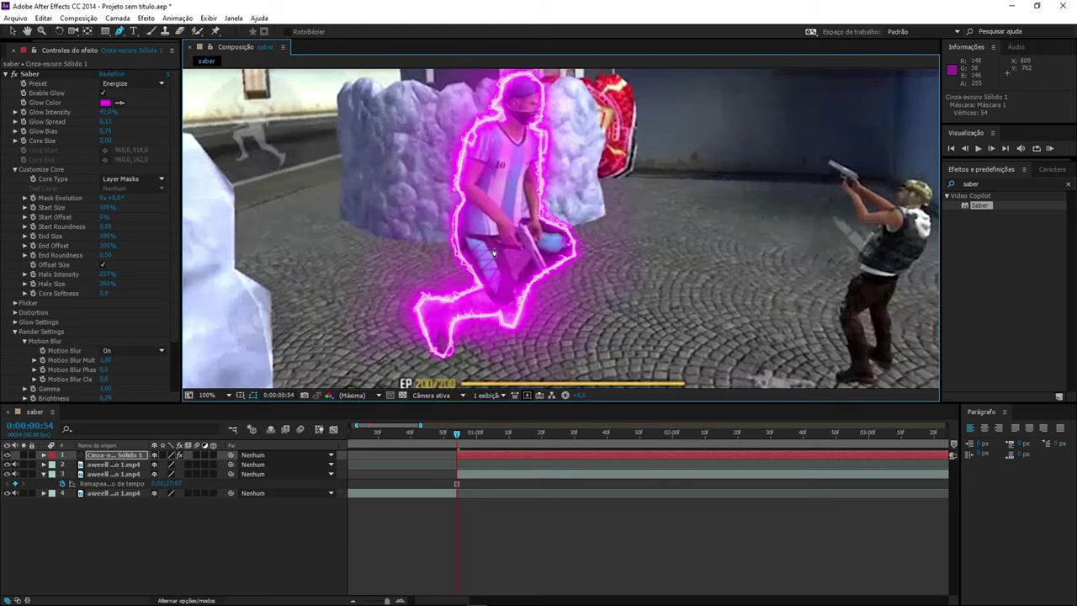
pyautogui.moveTo(502, 251); pyautogui.dragTo(412, 309)
pyautogui.scroll(-2, 413, 309)
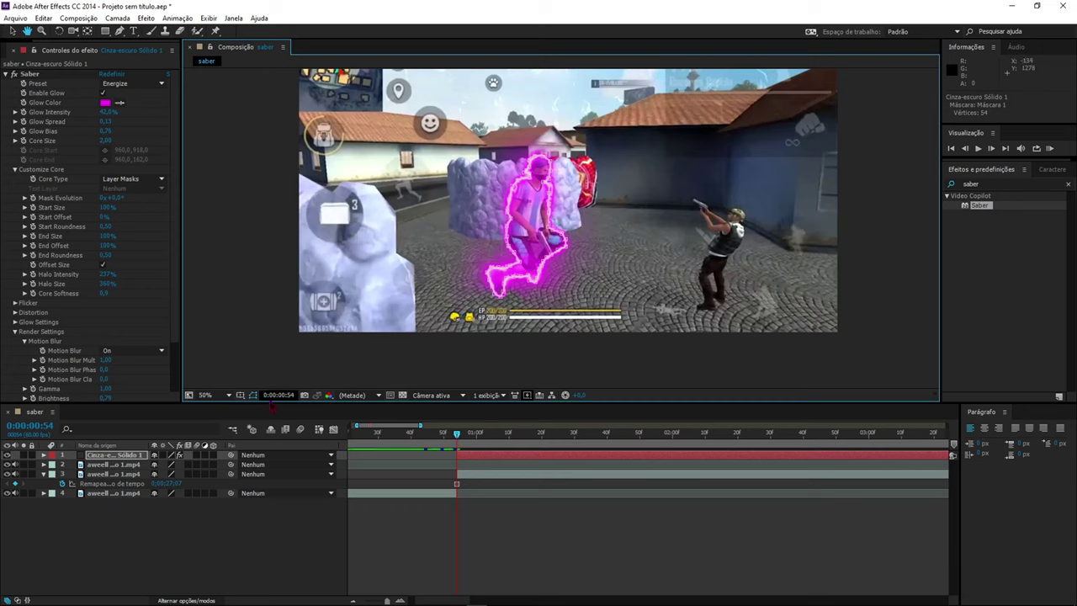
# - Set the viewer magnification to 'Ajustar até 100%' and move back to just before the glow
pyautogui.click(226, 395)
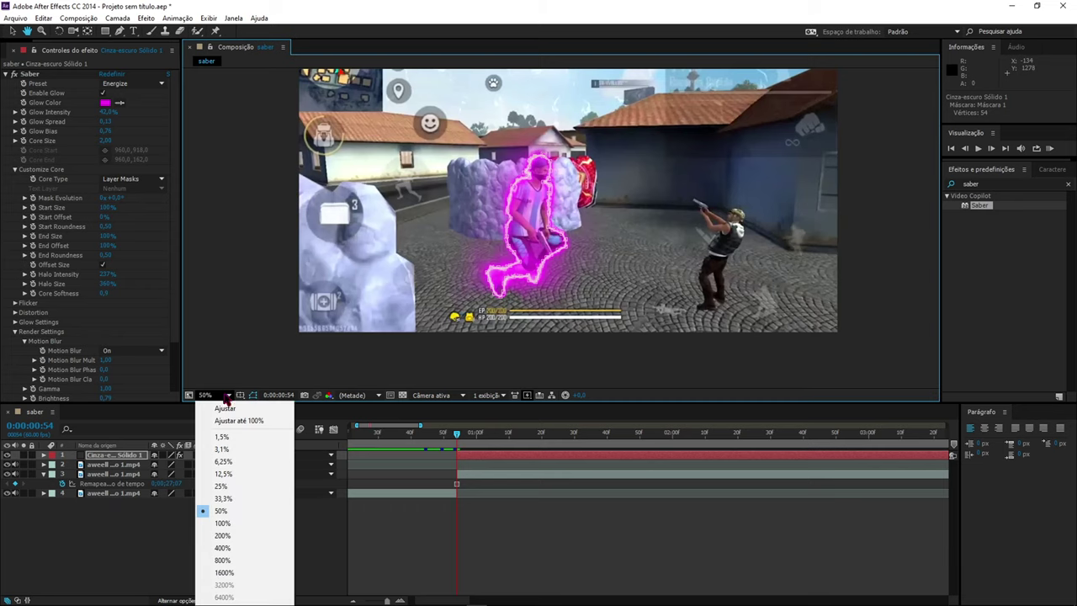
pyautogui.click(234, 423)
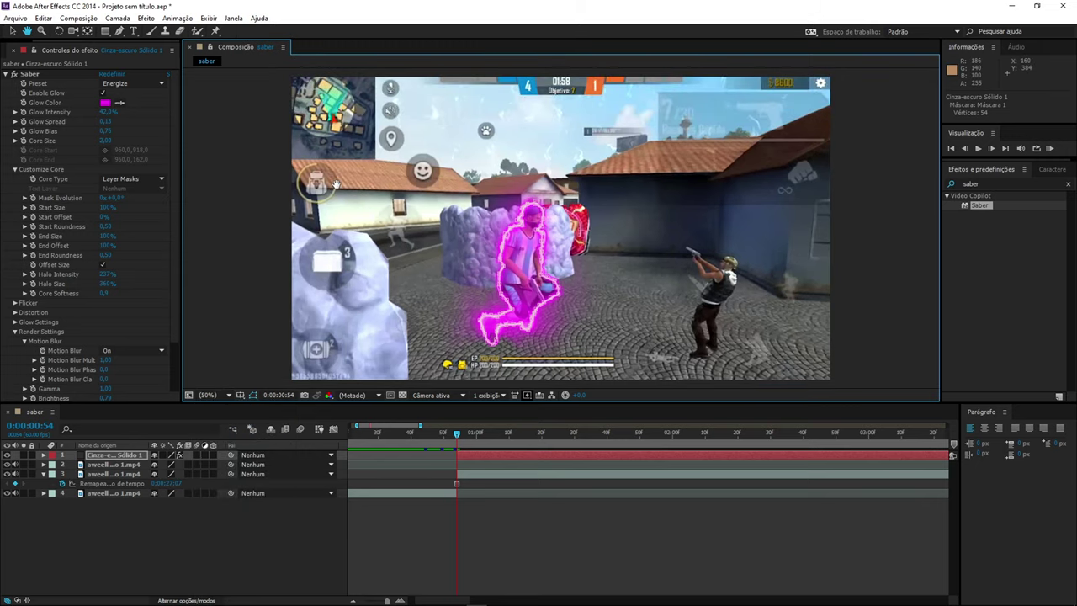
pyautogui.moveTo(460, 443); pyautogui.dragTo(441, 443)
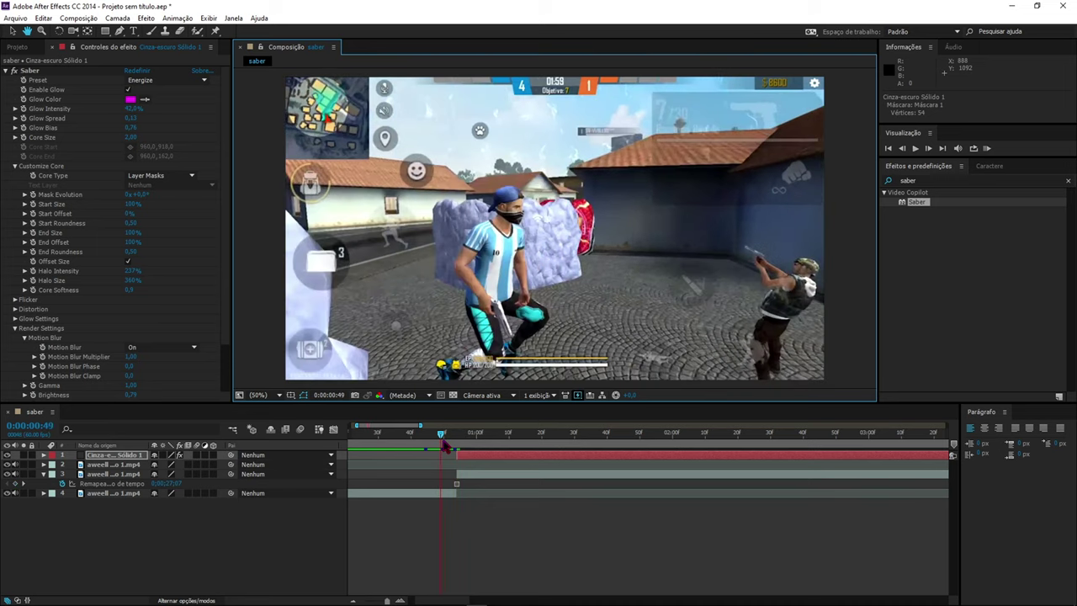
# - Preview and scrub the comp to check the magenta glow, then select the solid layer
pyautogui.press('space')
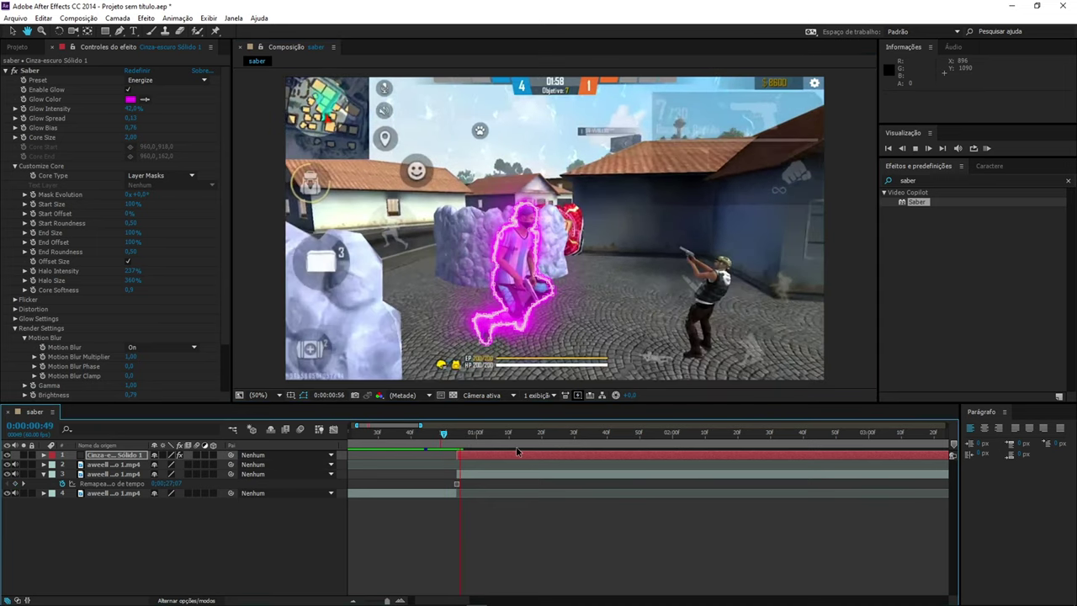
pyautogui.click(446, 435)
pyautogui.press('space')
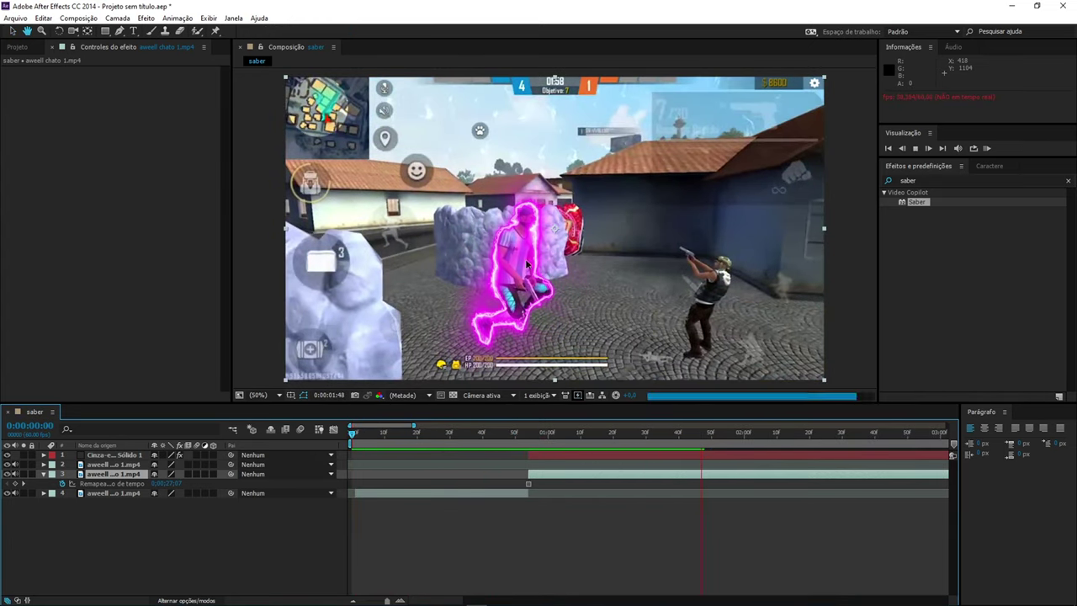
pyautogui.click(715, 435)
pyautogui.moveTo(714, 437); pyautogui.dragTo(529, 436)
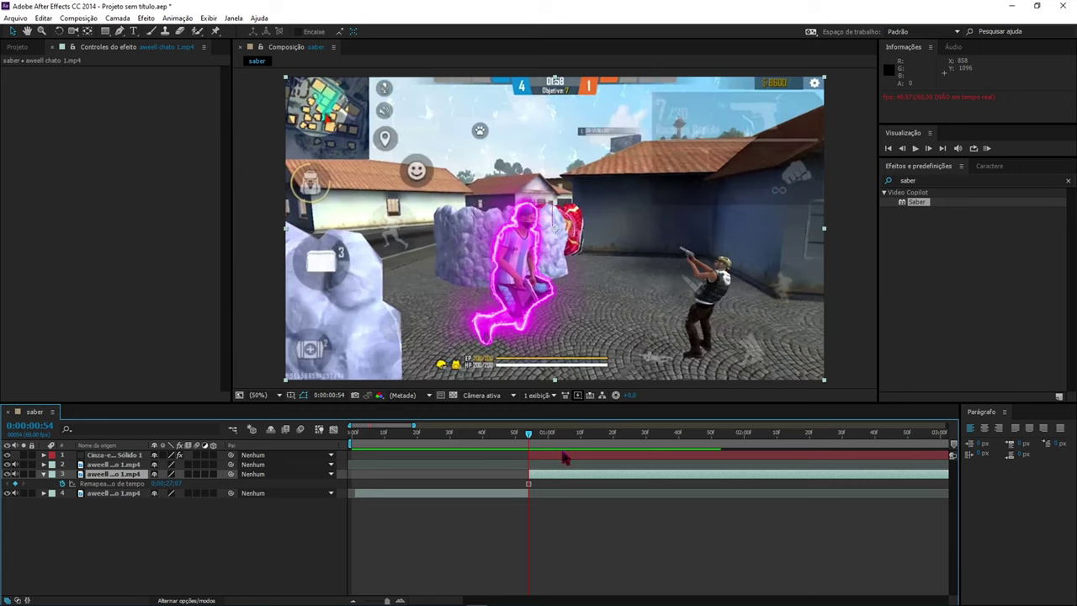
pyautogui.click(563, 457)
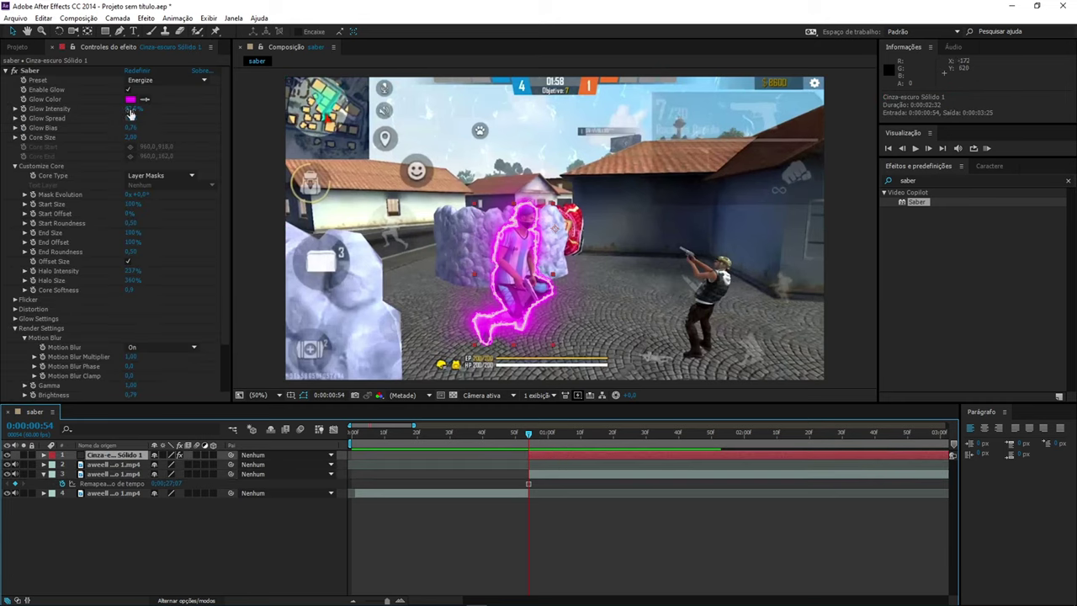
# - Raise the Saber Glow Intensity to about 141% and slightly reduce Glow Spread
pyautogui.moveTo(132, 110); pyautogui.dragTo(110, 112)
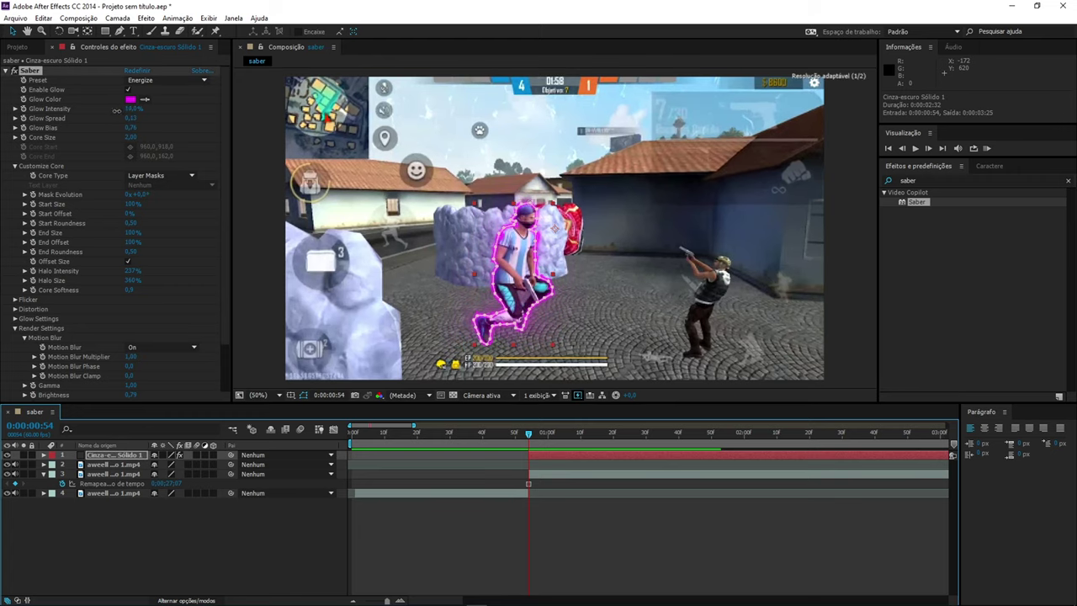
pyautogui.moveTo(103, 115)
pyautogui.mouseDown()
pyautogui.moveTo(176, 120)
pyautogui.moveTo(140, 119)
pyautogui.mouseUp()
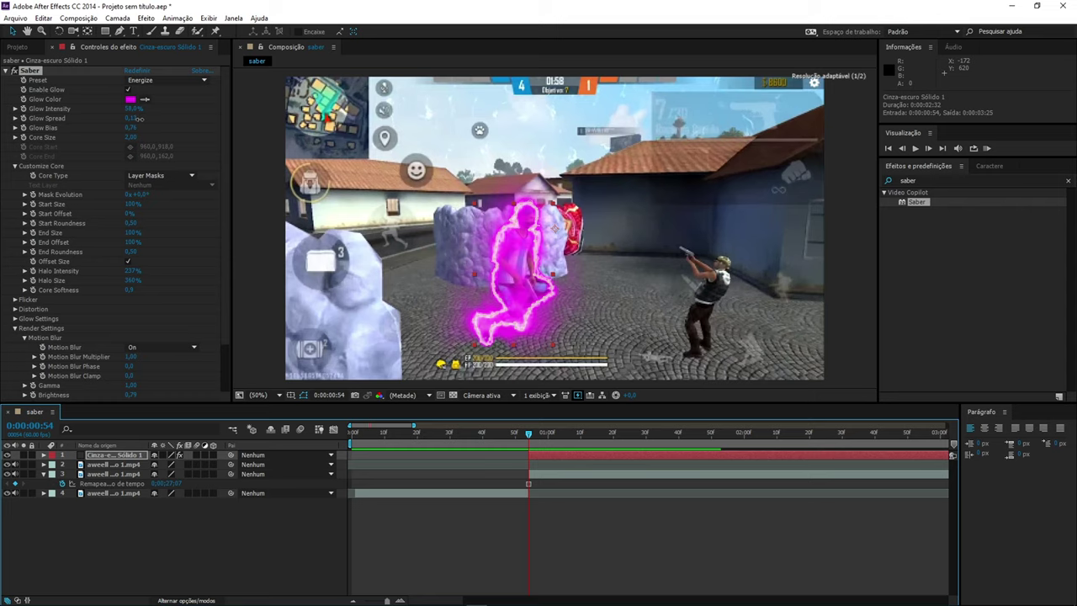
pyautogui.moveTo(133, 118); pyautogui.dragTo(130, 119)
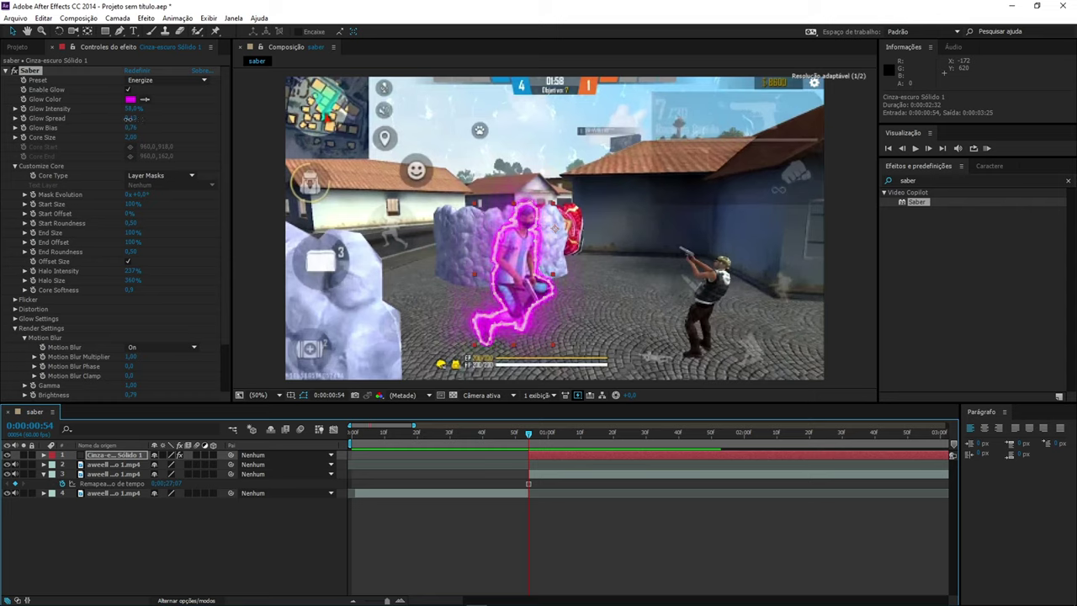
# - Reselect the Saber solid and adjust End Offset so the glow covers only part of the outline
pyautogui.click(549, 476)
pyautogui.click(548, 454)
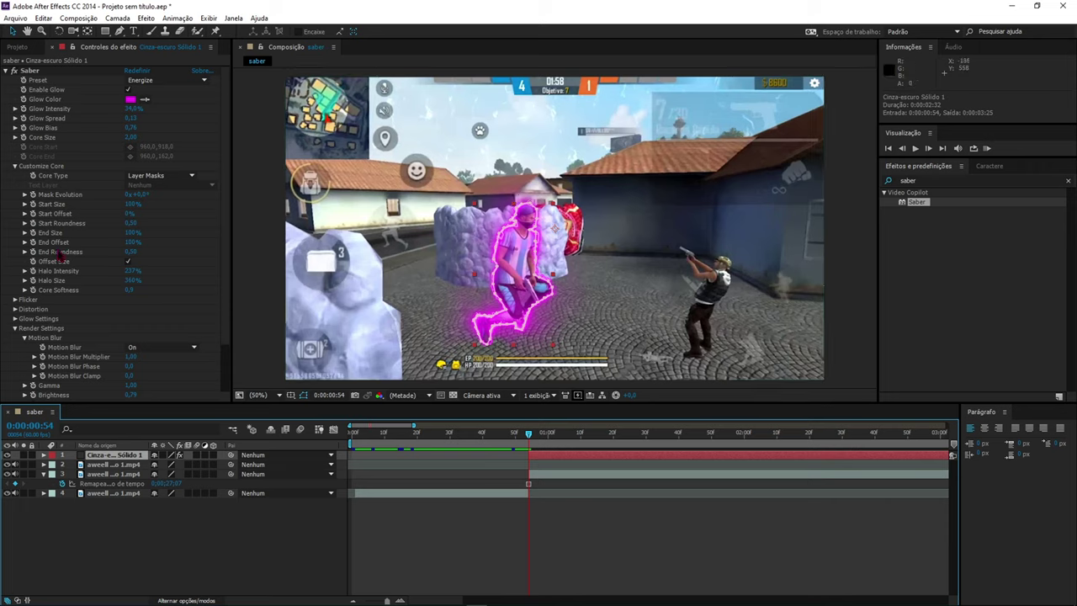
pyautogui.moveTo(131, 243)
pyautogui.mouseDown()
pyautogui.moveTo(67, 244)
pyautogui.moveTo(199, 248)
pyautogui.mouseUp()
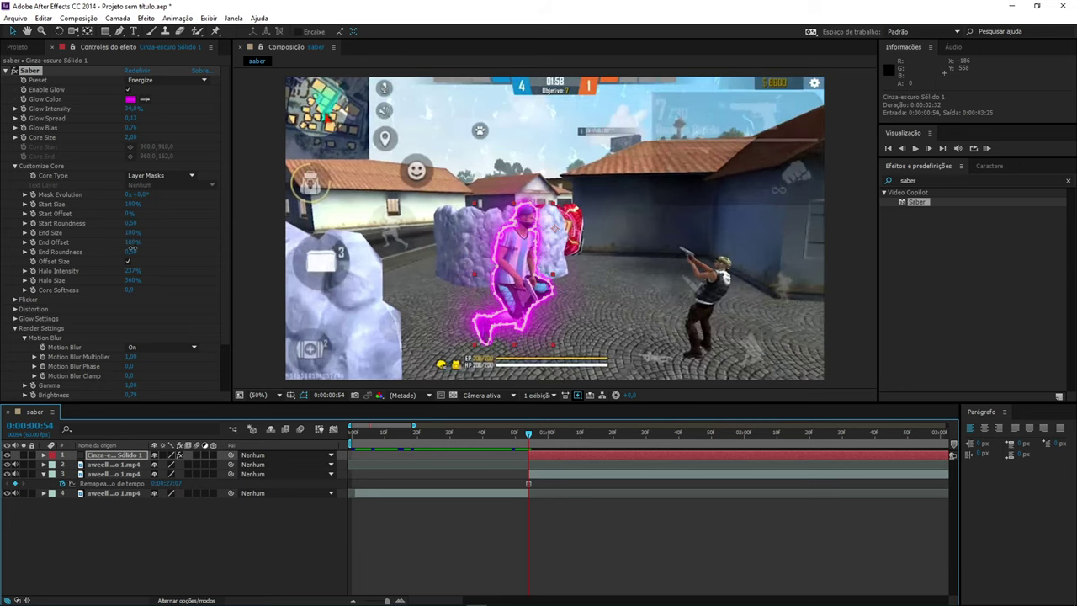
pyautogui.click(180, 254)
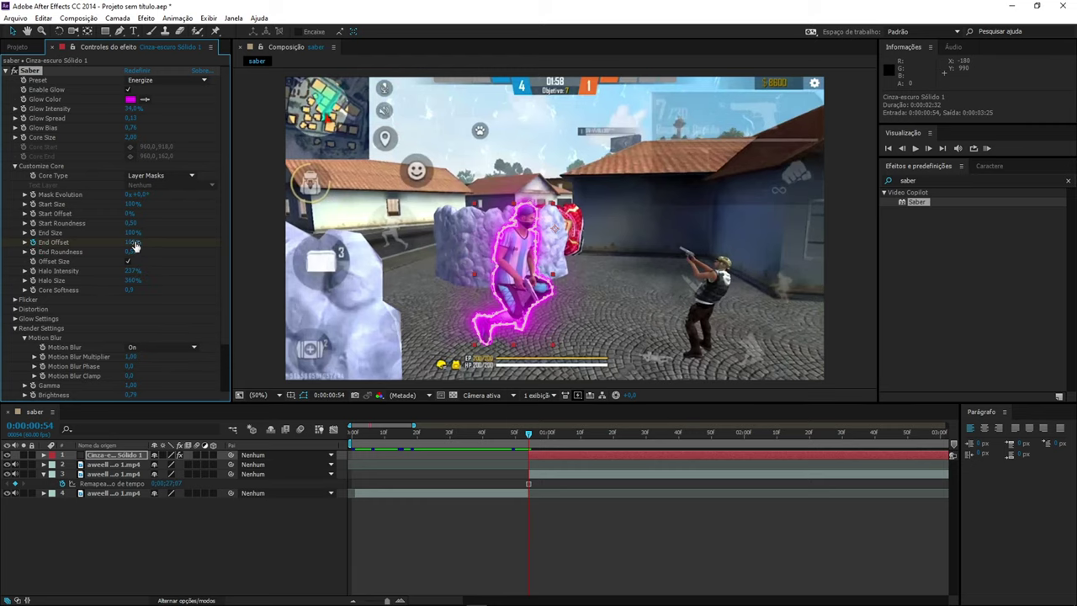
# - Keyframe End Offset from 0% to 100% at 0:00:02:13, then return to 0:00:00:50
pyautogui.moveTo(134, 244); pyautogui.dragTo(93, 243)
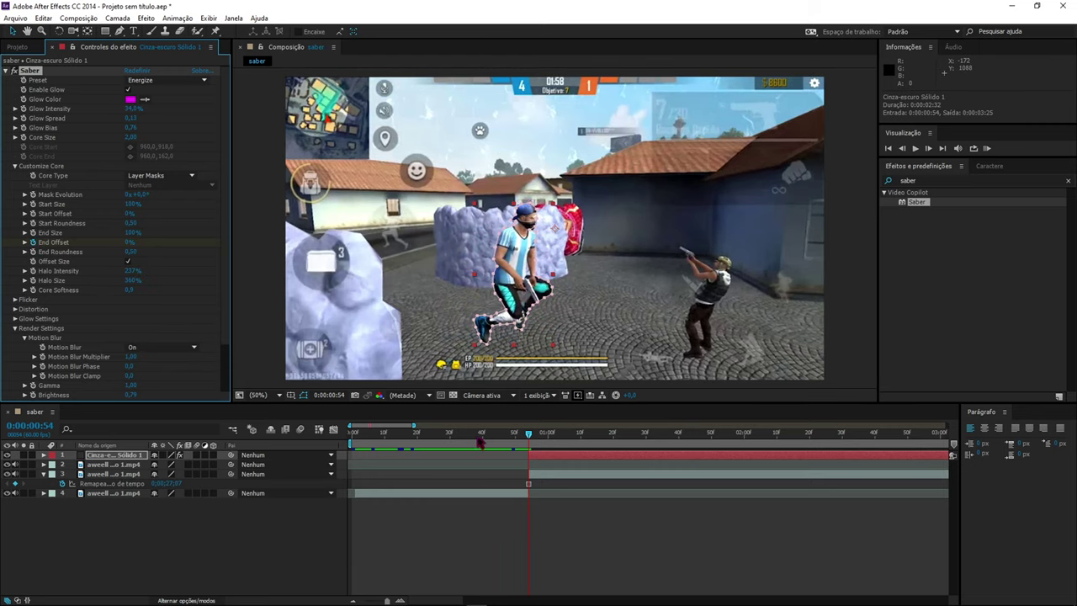
pyautogui.moveTo(439, 601); pyautogui.dragTo(451, 602)
pyautogui.moveTo(402, 443); pyautogui.dragTo(660, 456)
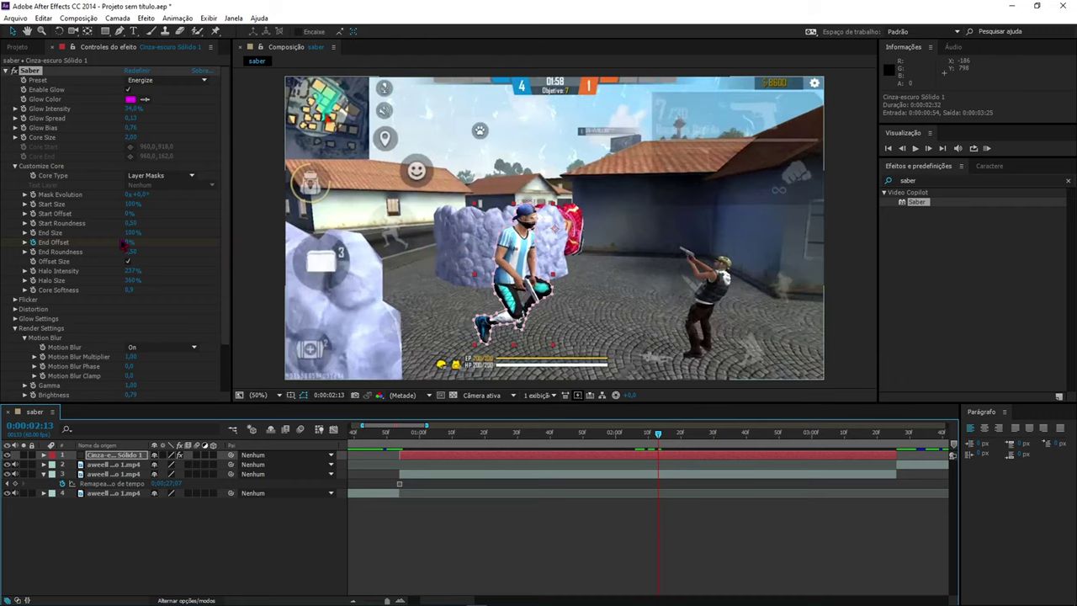
pyautogui.moveTo(143, 242); pyautogui.dragTo(279, 254)
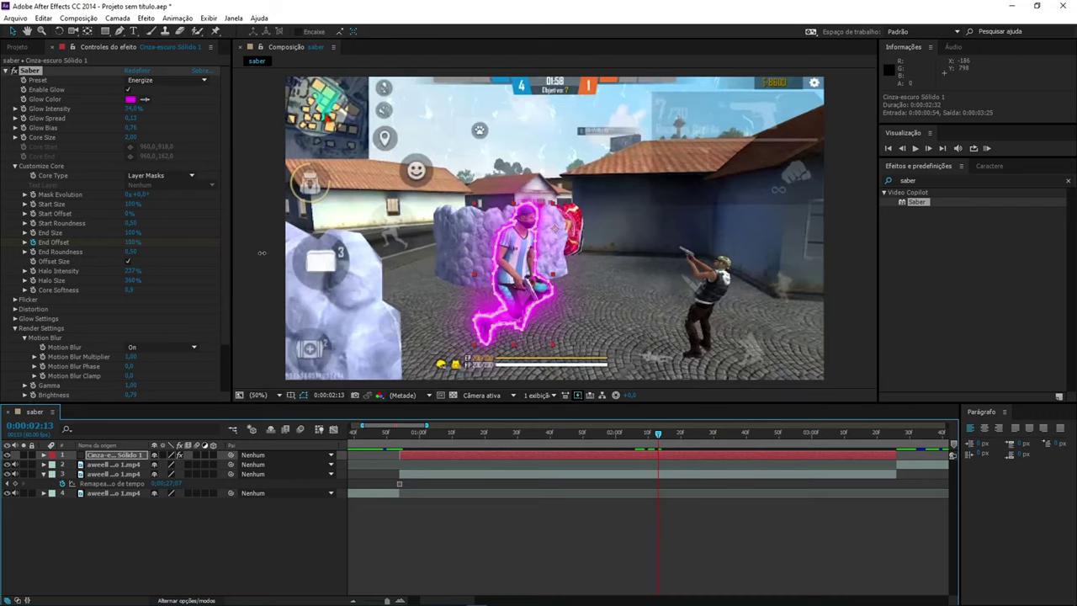
pyautogui.click(436, 474)
pyautogui.moveTo(658, 438); pyautogui.dragTo(389, 446)
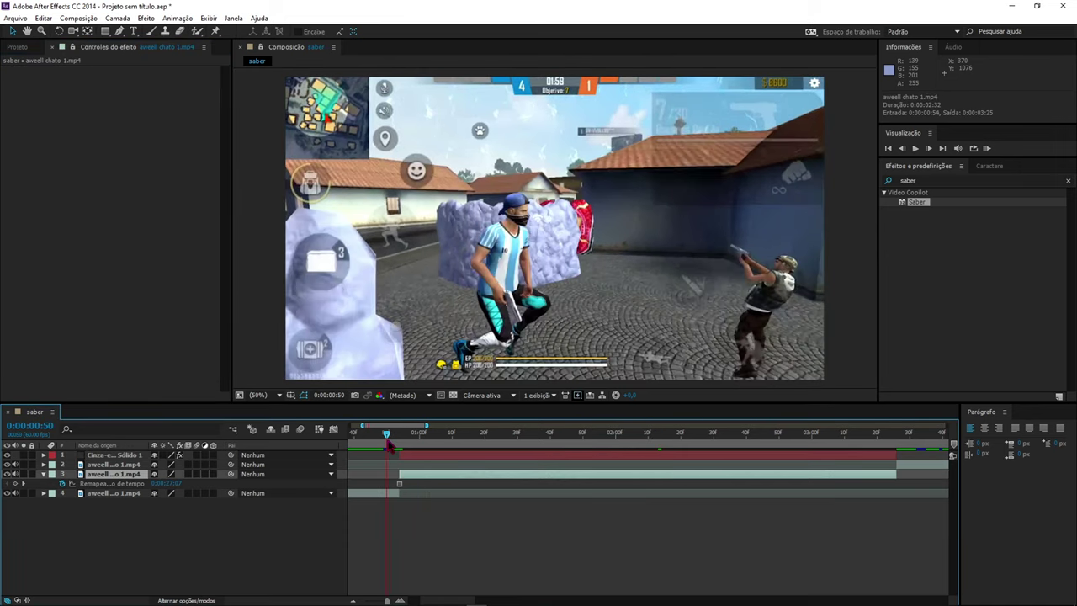
# - RAM-preview the glow animation, then select Cinza-escuro Sólido 1 and scrub toward the end
pyautogui.press('space')
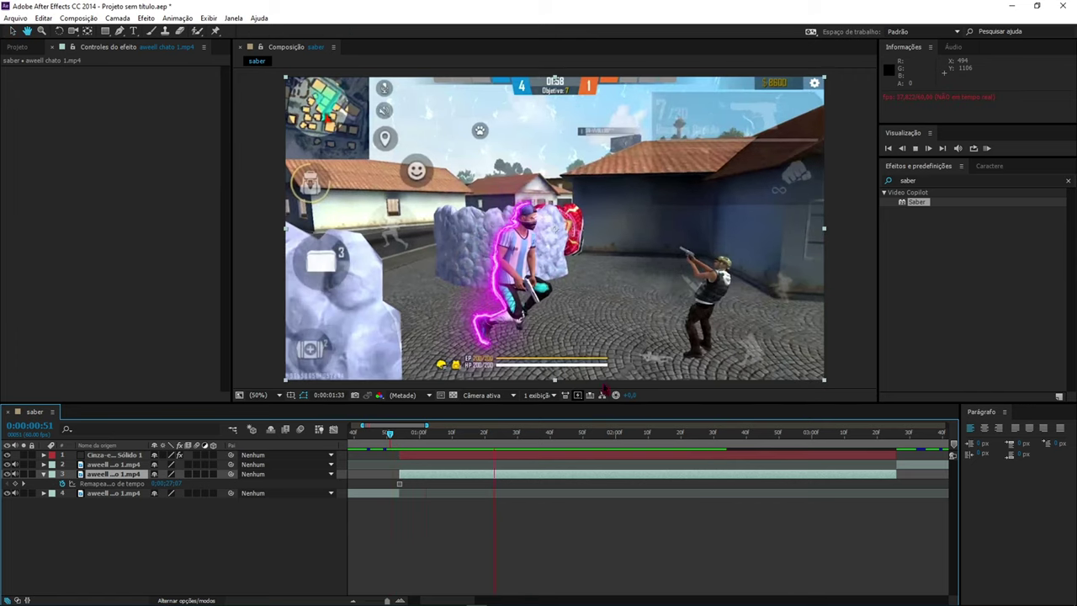
pyautogui.click(393, 435)
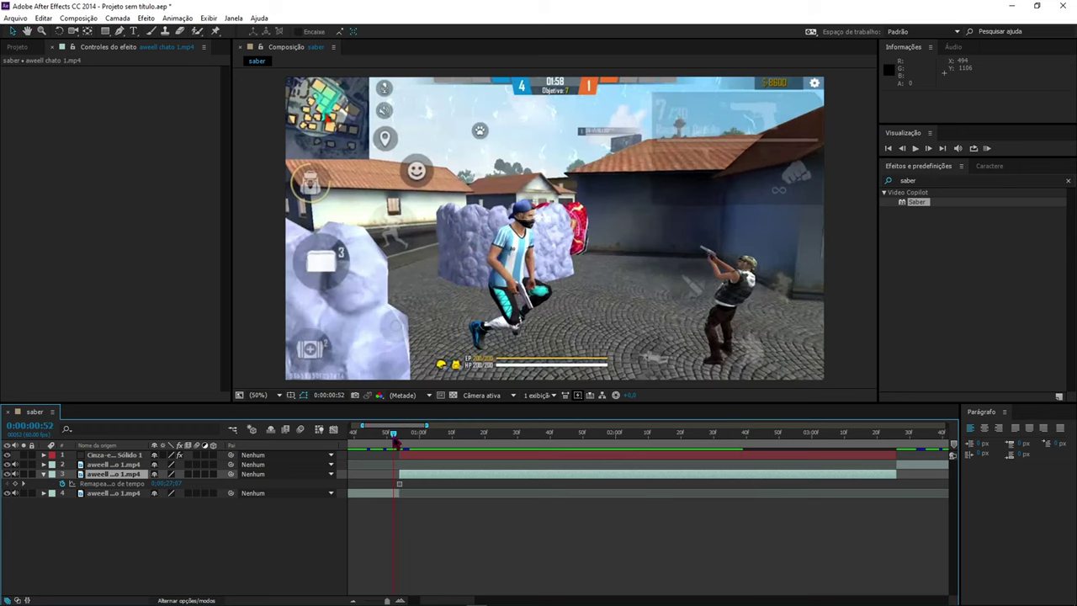
pyautogui.click(867, 458)
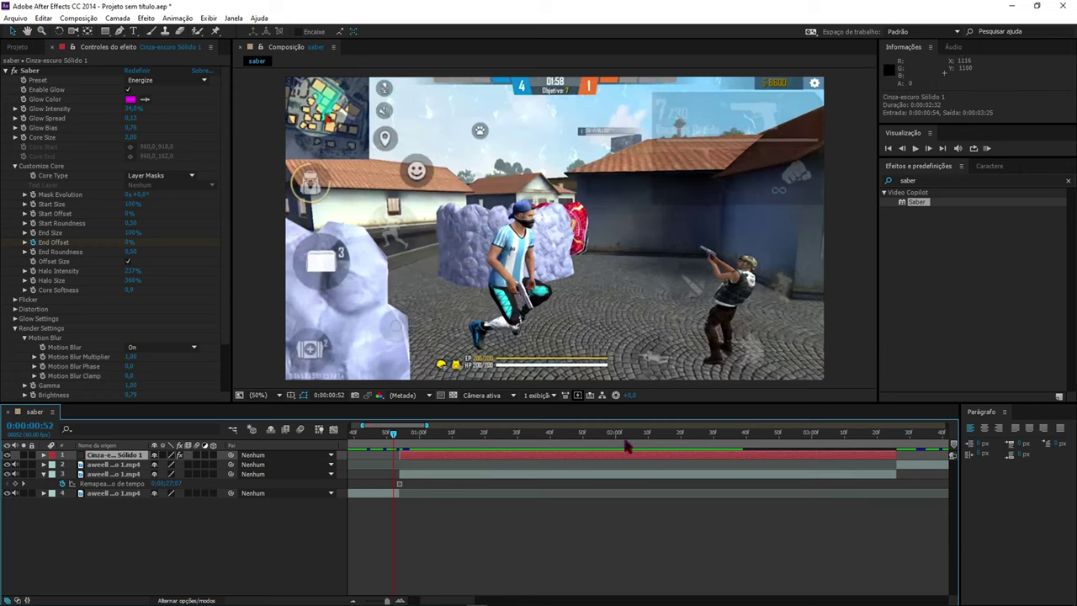
pyautogui.moveTo(392, 433); pyautogui.dragTo(895, 463)
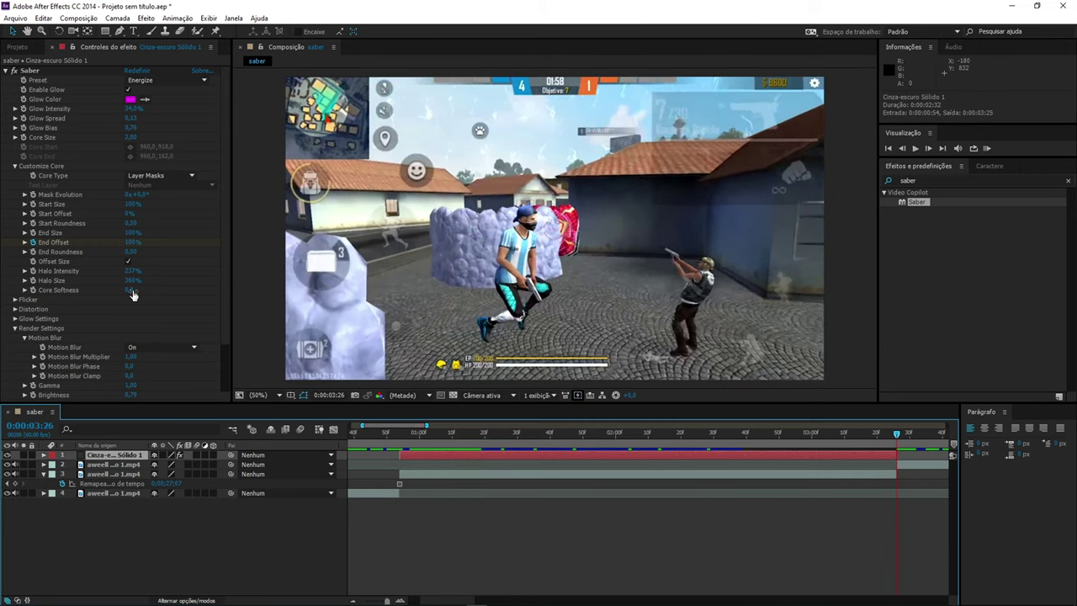
# - Select the Saber effect and preview the comp from 0:00:00:49
pyautogui.click(123, 243)
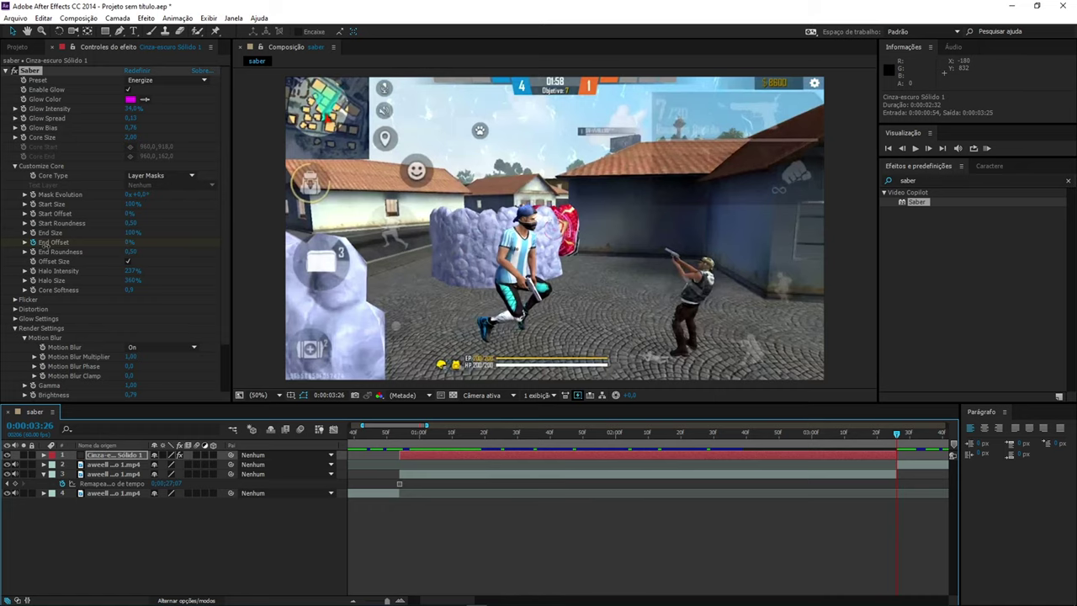
pyautogui.moveTo(897, 434); pyautogui.dragTo(512, 434)
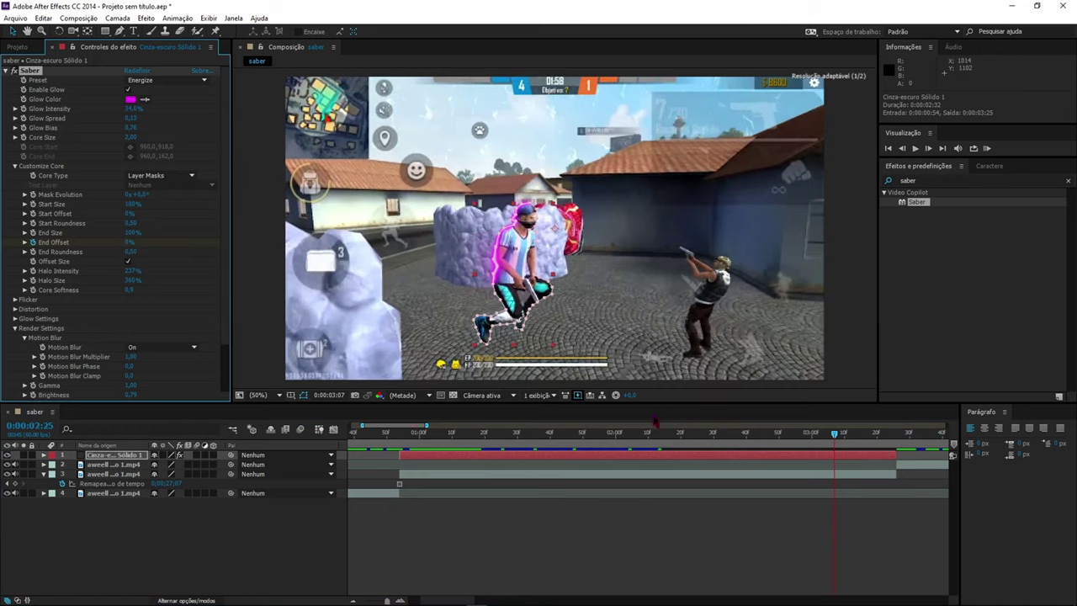
pyautogui.press('space')
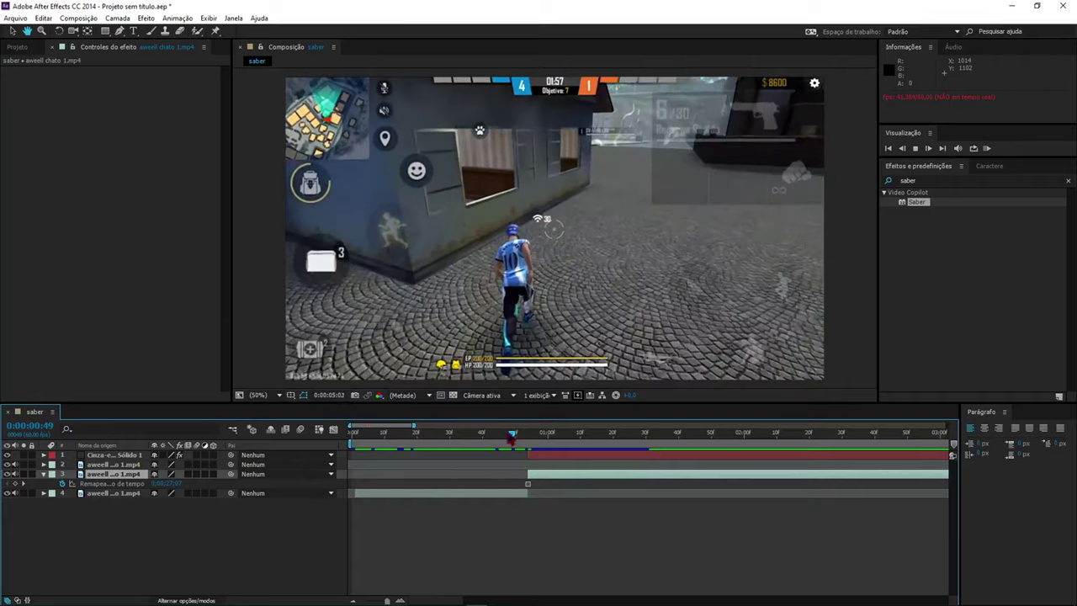
# - Zoom the timeline to the opening seconds and RAM-preview the magenta Saber glow from 0:00:00:51
pyautogui.press('space')
pyautogui.moveTo(502, 601); pyautogui.dragTo(495, 599)
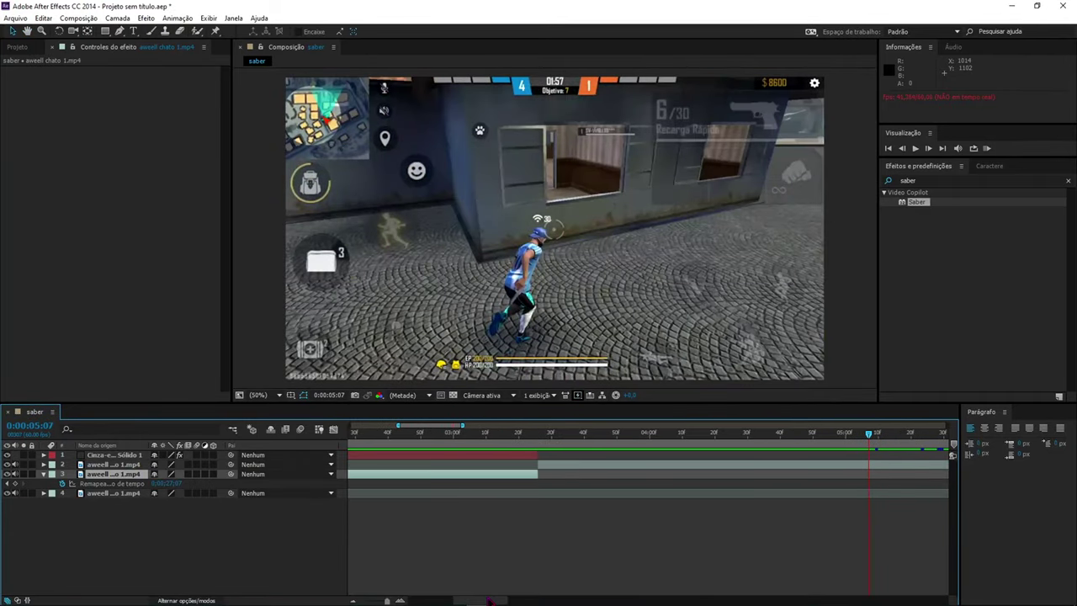
pyautogui.moveTo(494, 586); pyautogui.dragTo(472, 603)
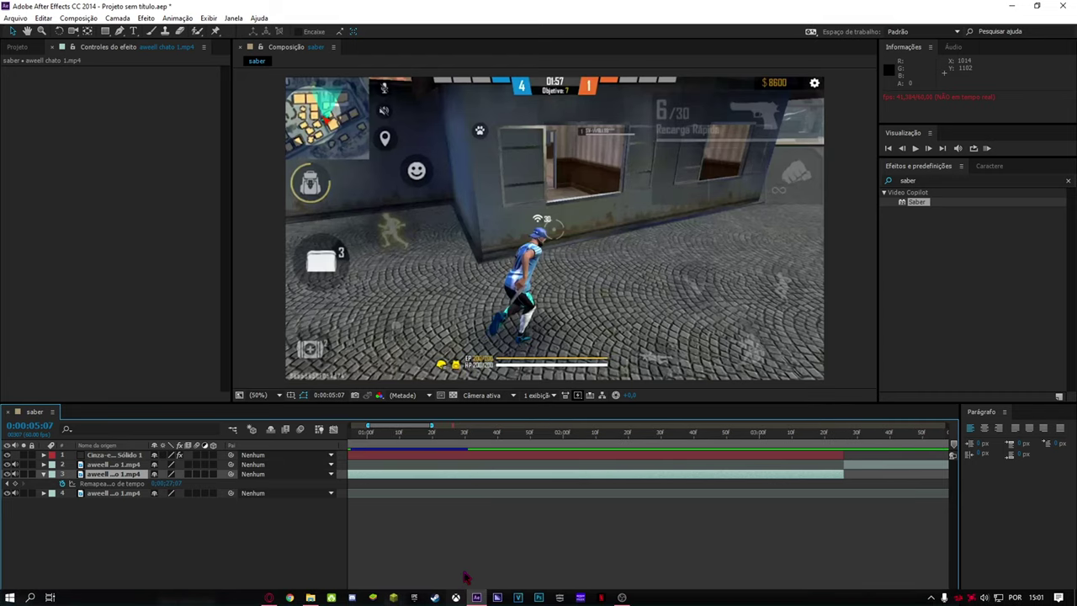
pyautogui.hscroll(-3, 456, 558)
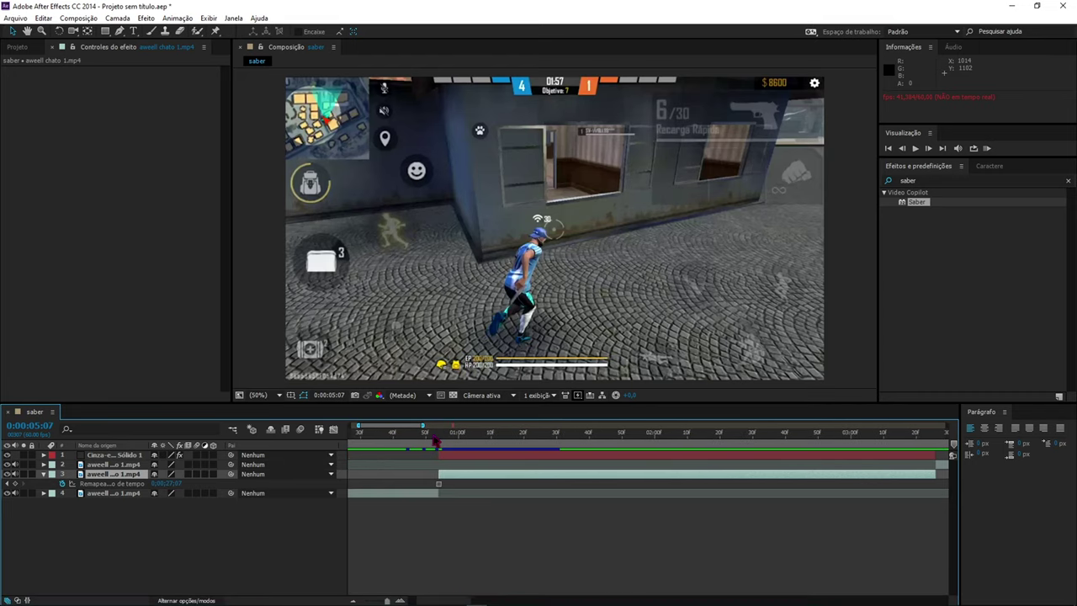
pyautogui.moveTo(435, 440); pyautogui.dragTo(429, 438)
pyautogui.press('space')
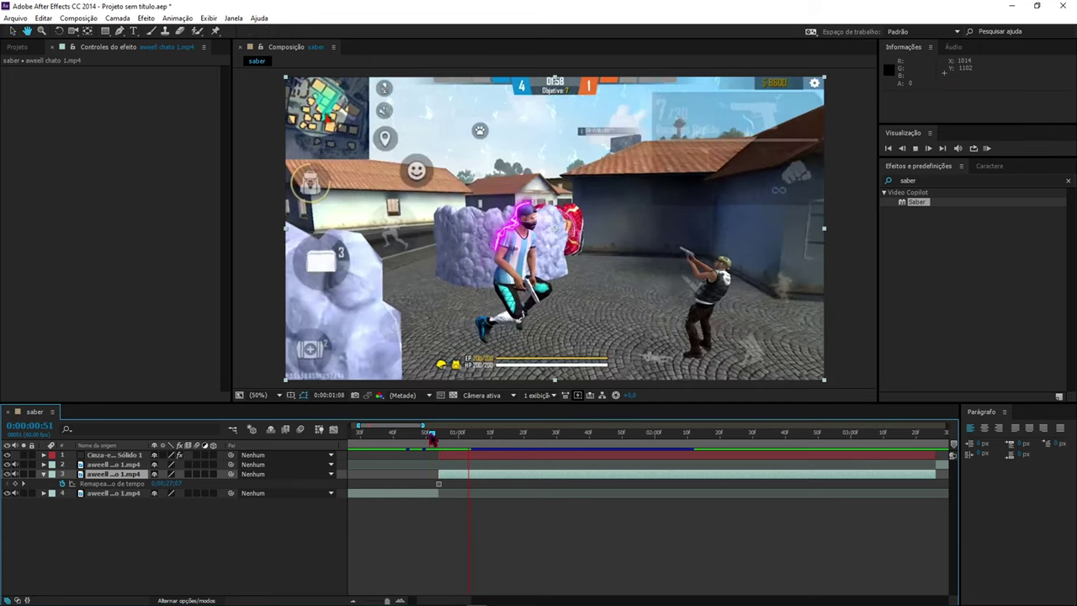